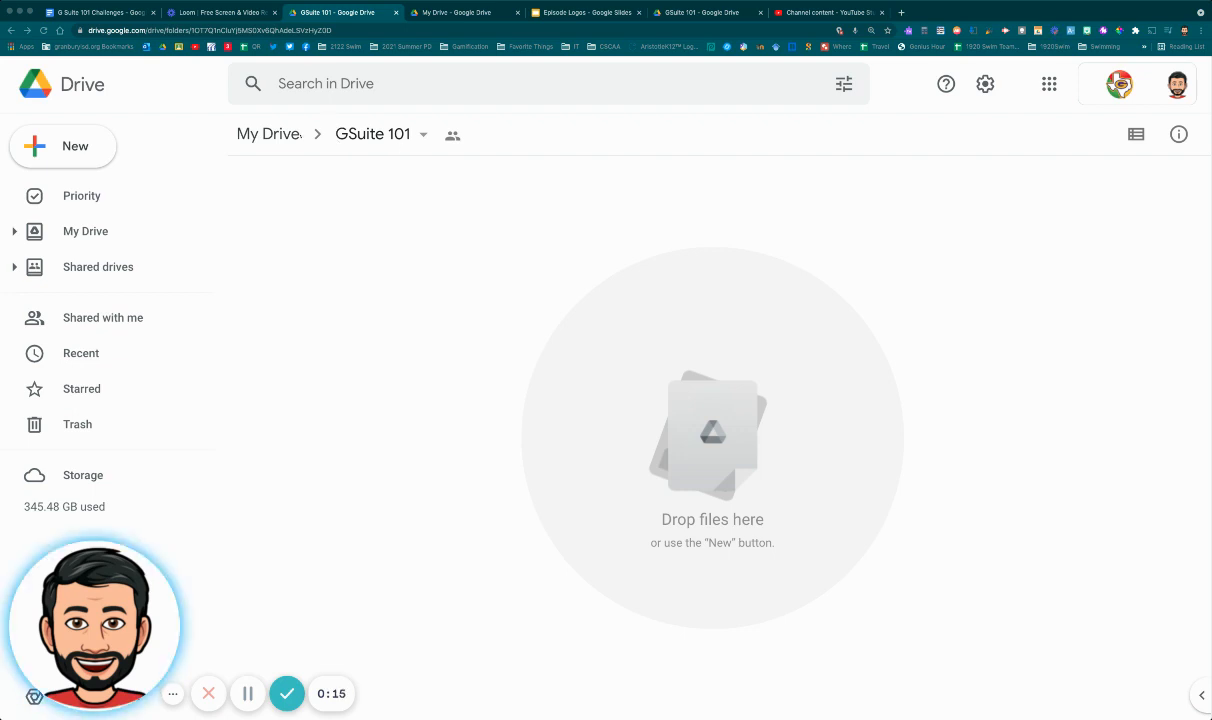
# - Create a new Google Docs document inside the shared GSuite 101 folder, sharing it with the same people as the folder
pyautogui.click(91, 146)
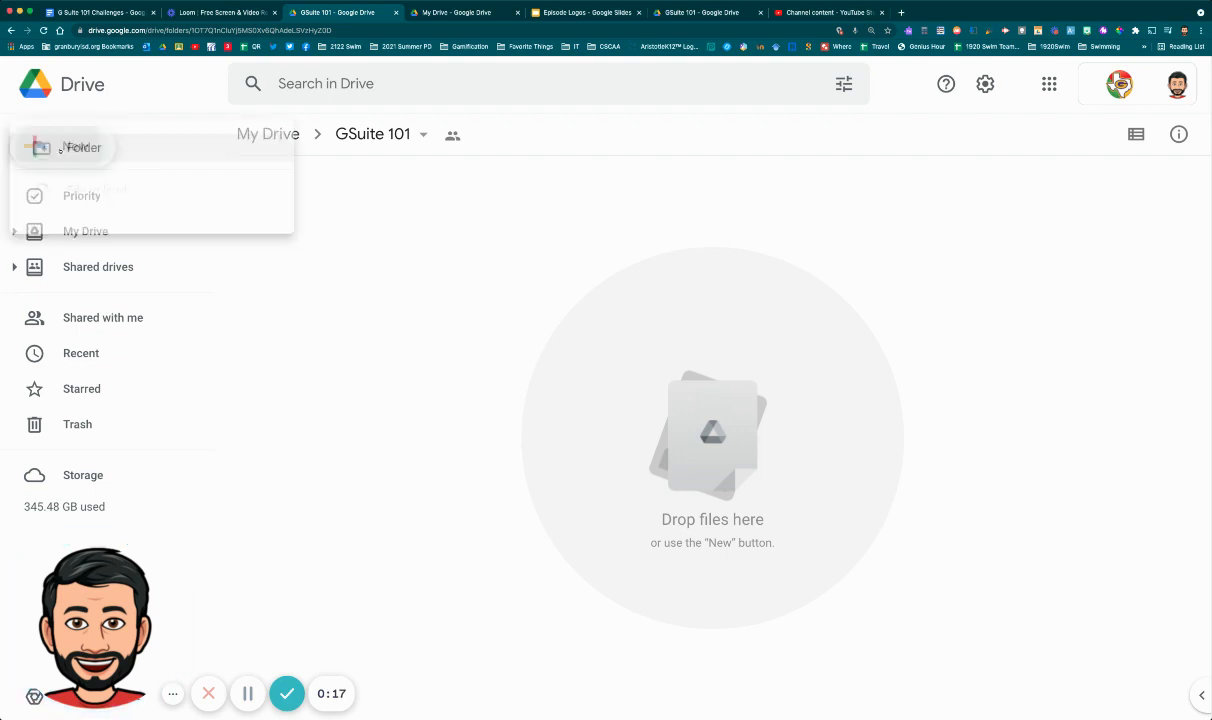
pyautogui.click(100, 267)
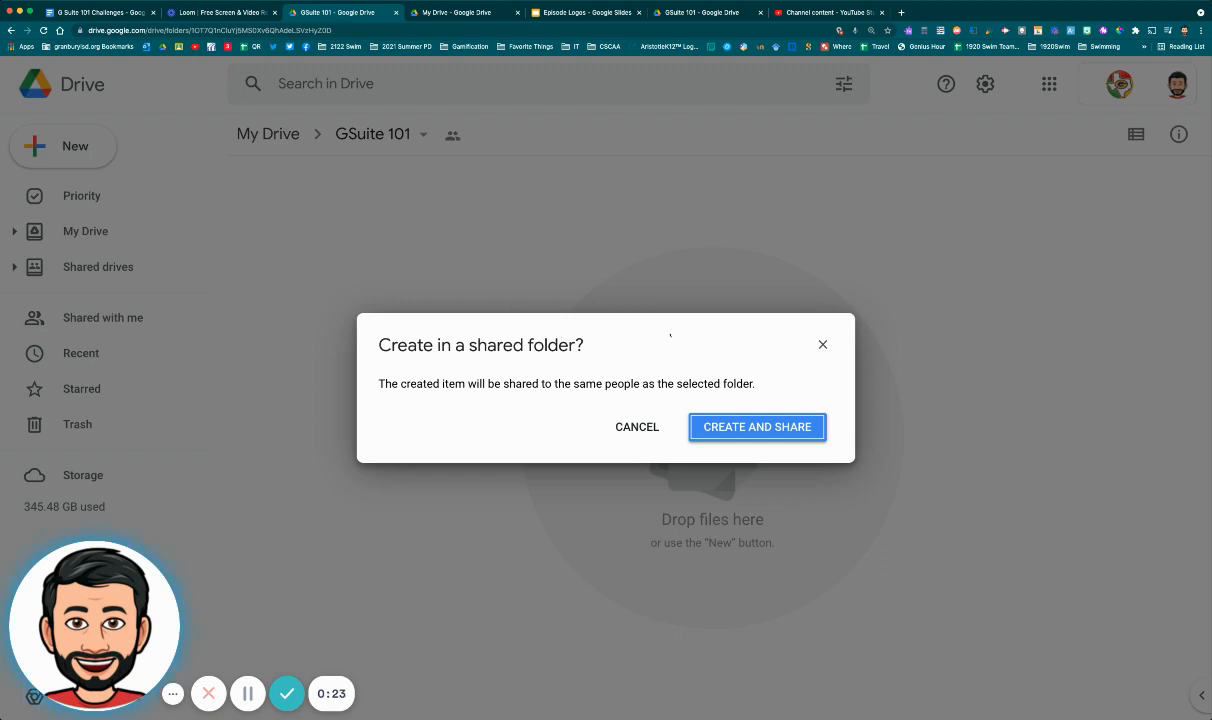
pyautogui.click(757, 428)
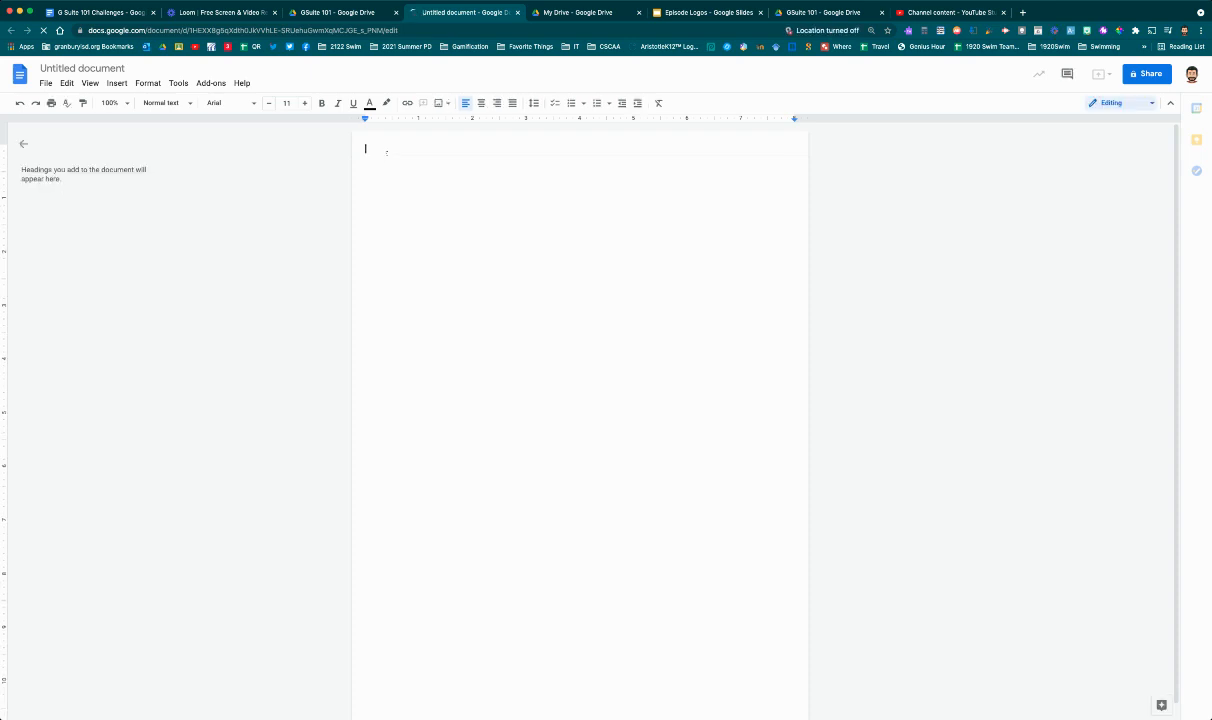
# - Set the whole document to landscape orientation, A4 (8.27" x 11.69") paper size and a muted teal page color
pyautogui.click(47, 84)
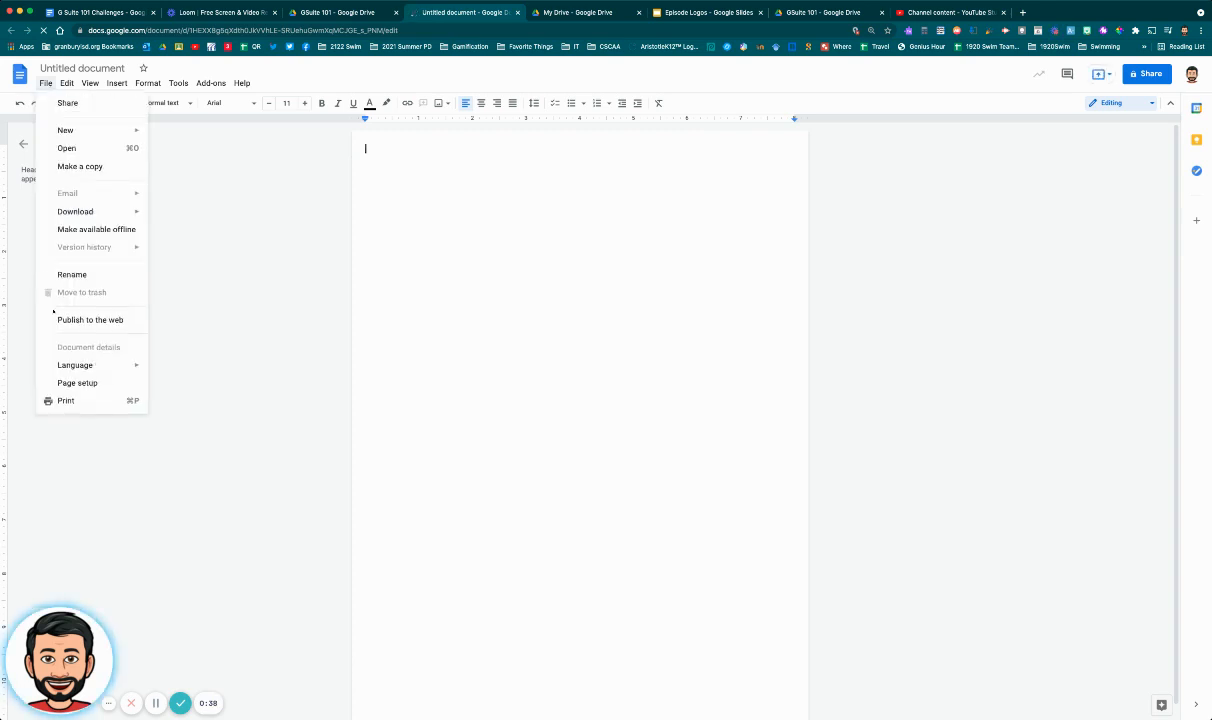
pyautogui.click(76, 383)
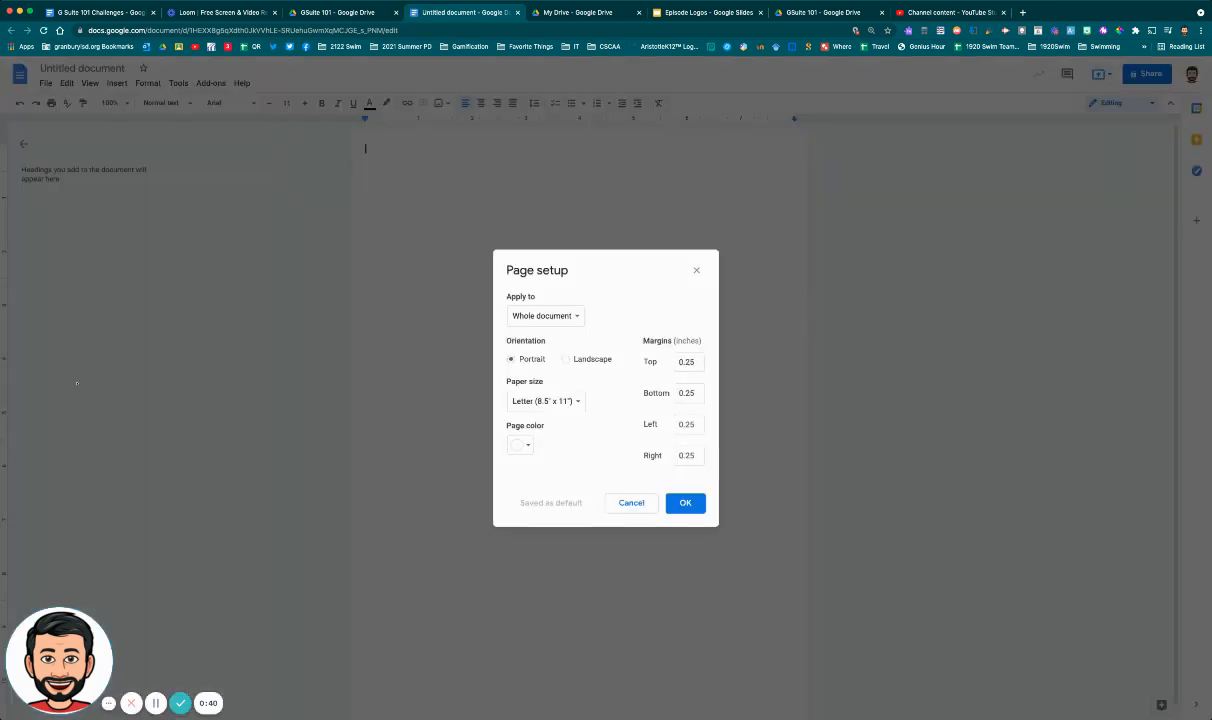
pyautogui.click(582, 362)
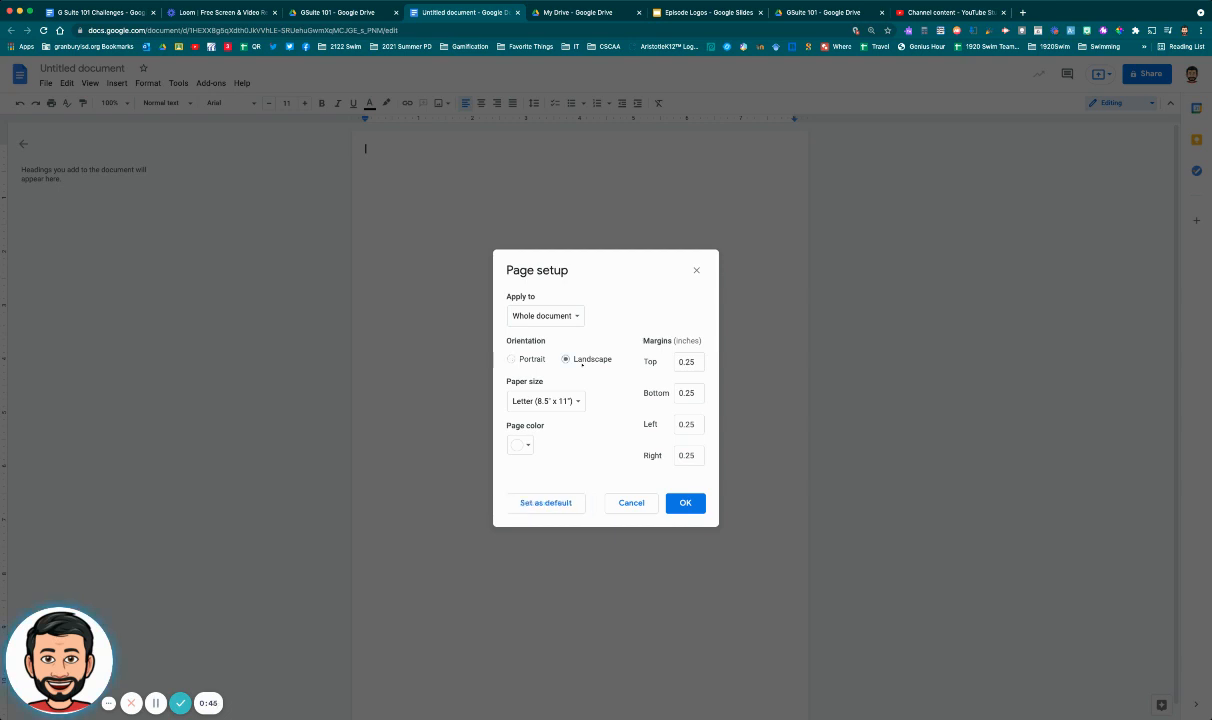
pyautogui.click(571, 398)
pyautogui.click(548, 419)
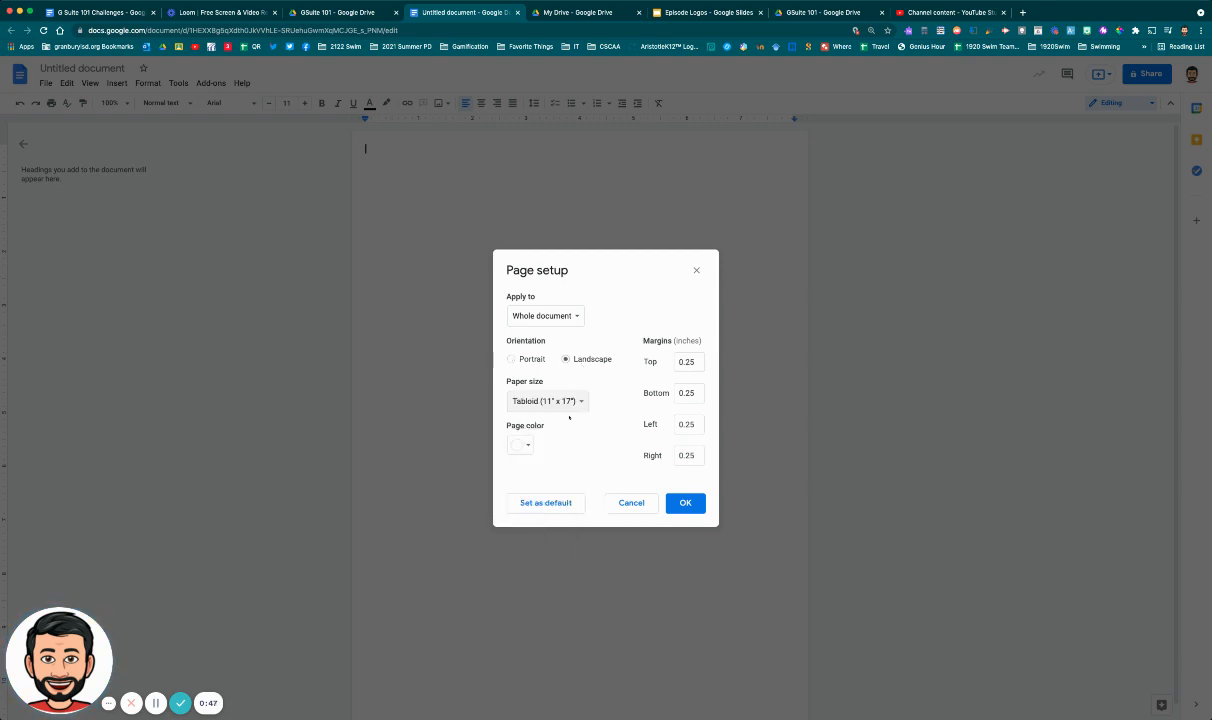
pyautogui.click(558, 399)
pyautogui.click(550, 508)
pyautogui.click(520, 444)
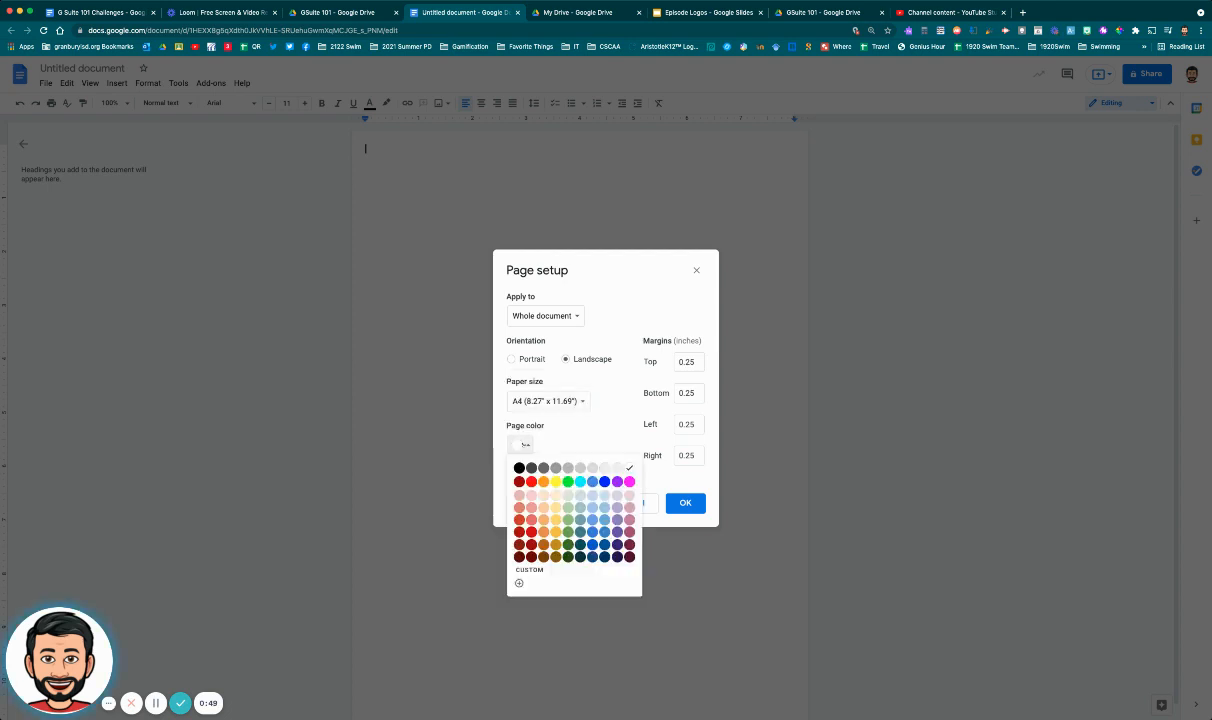
pyautogui.click(579, 521)
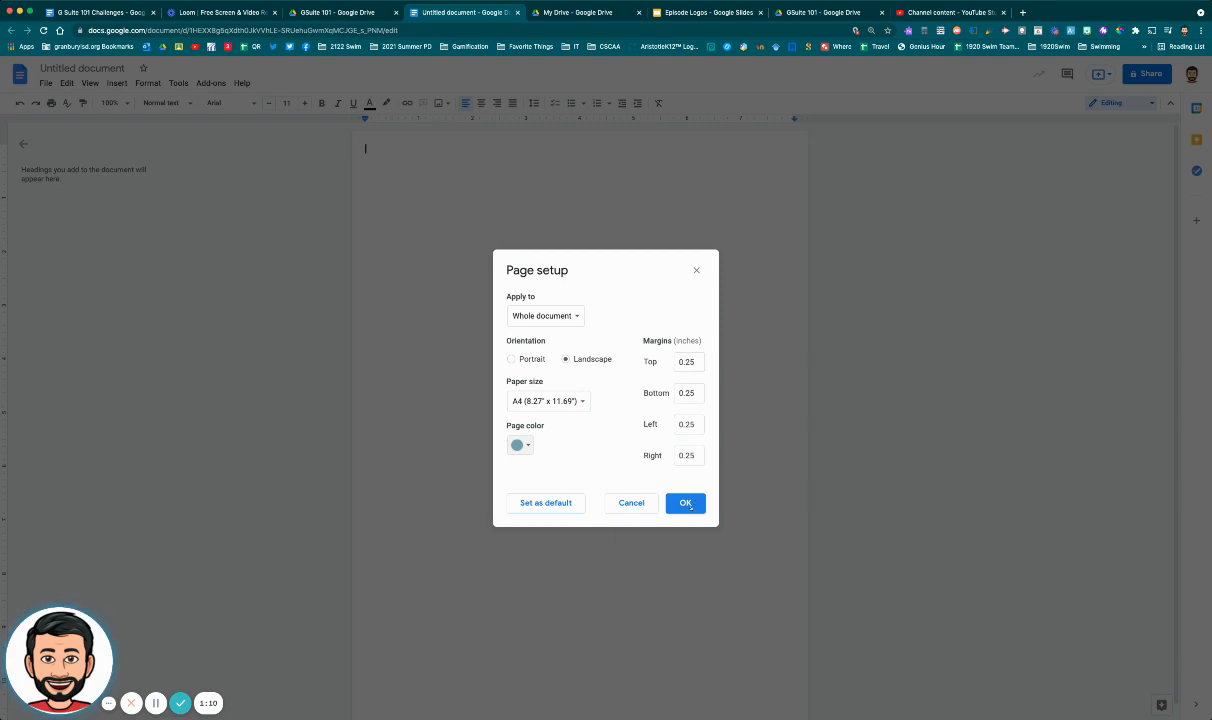
pyautogui.click(686, 504)
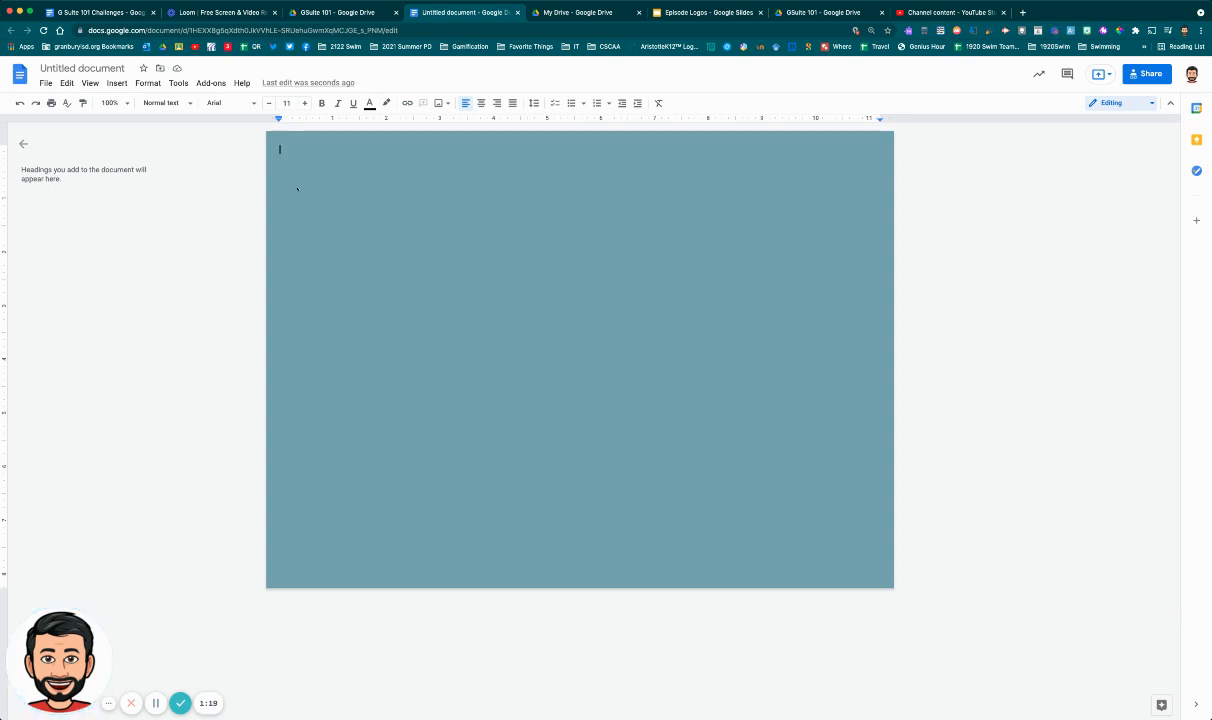
pyautogui.click(117, 84)
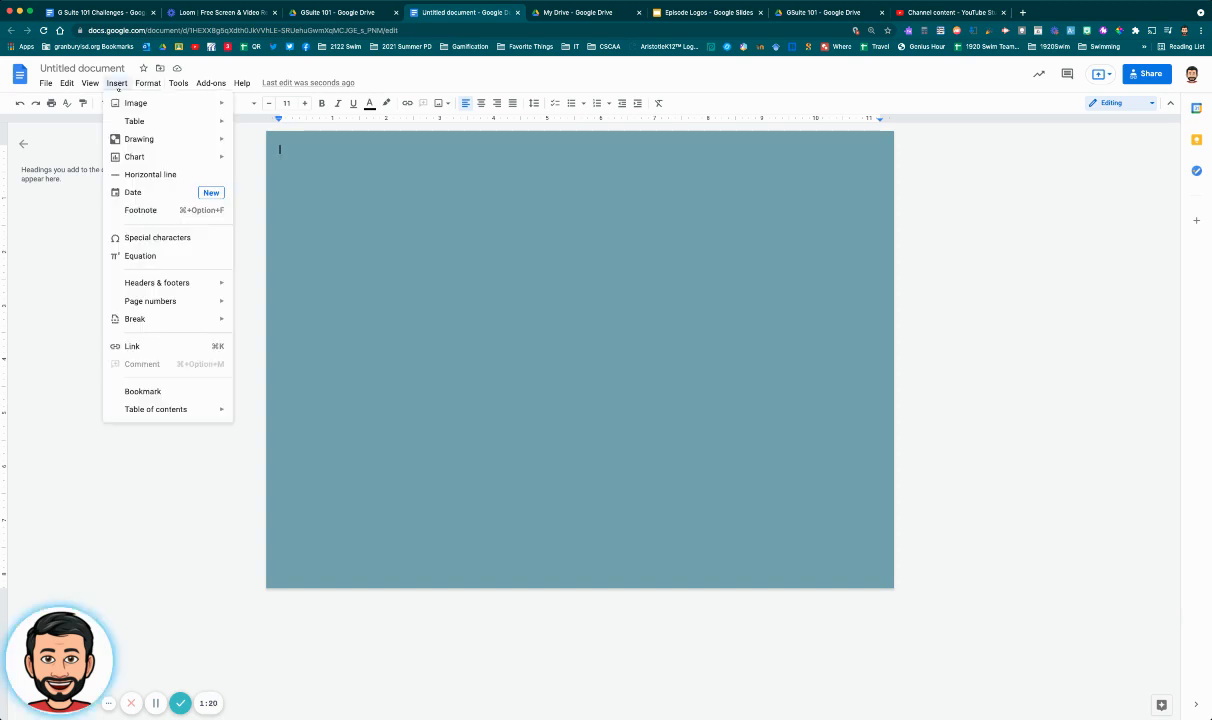
pyautogui.moveTo(150, 103)
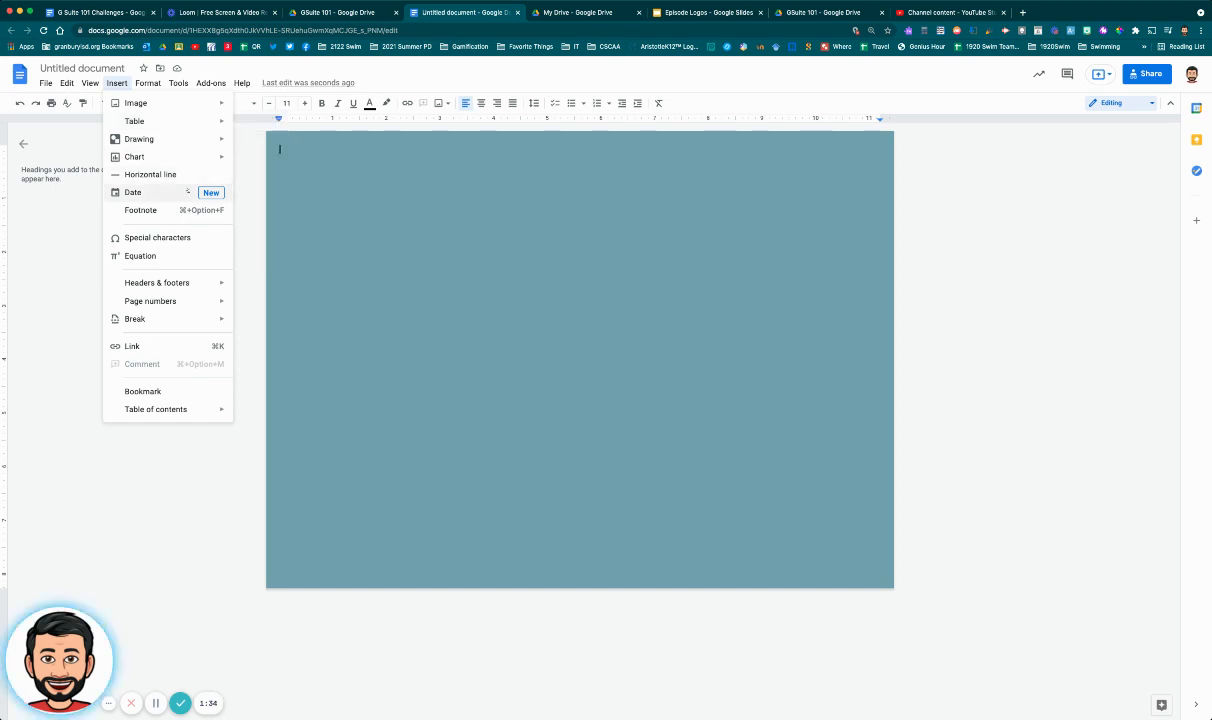
pyautogui.moveTo(161, 289)
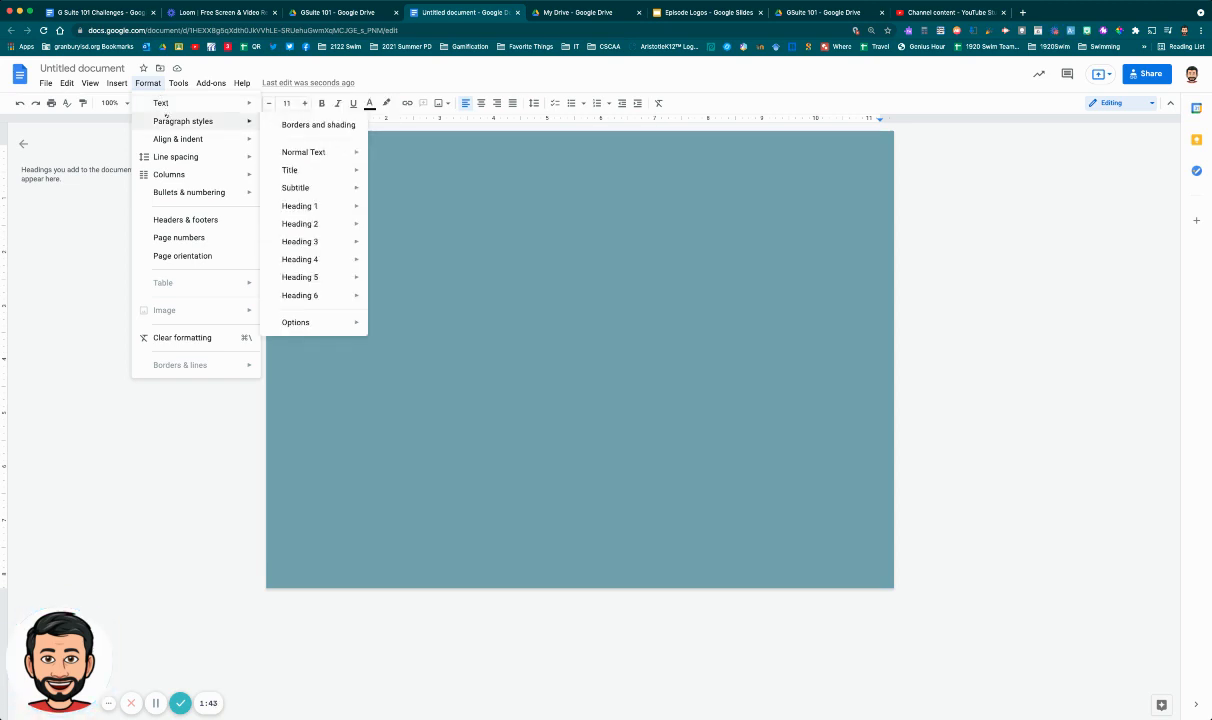
pyautogui.moveTo(170, 175)
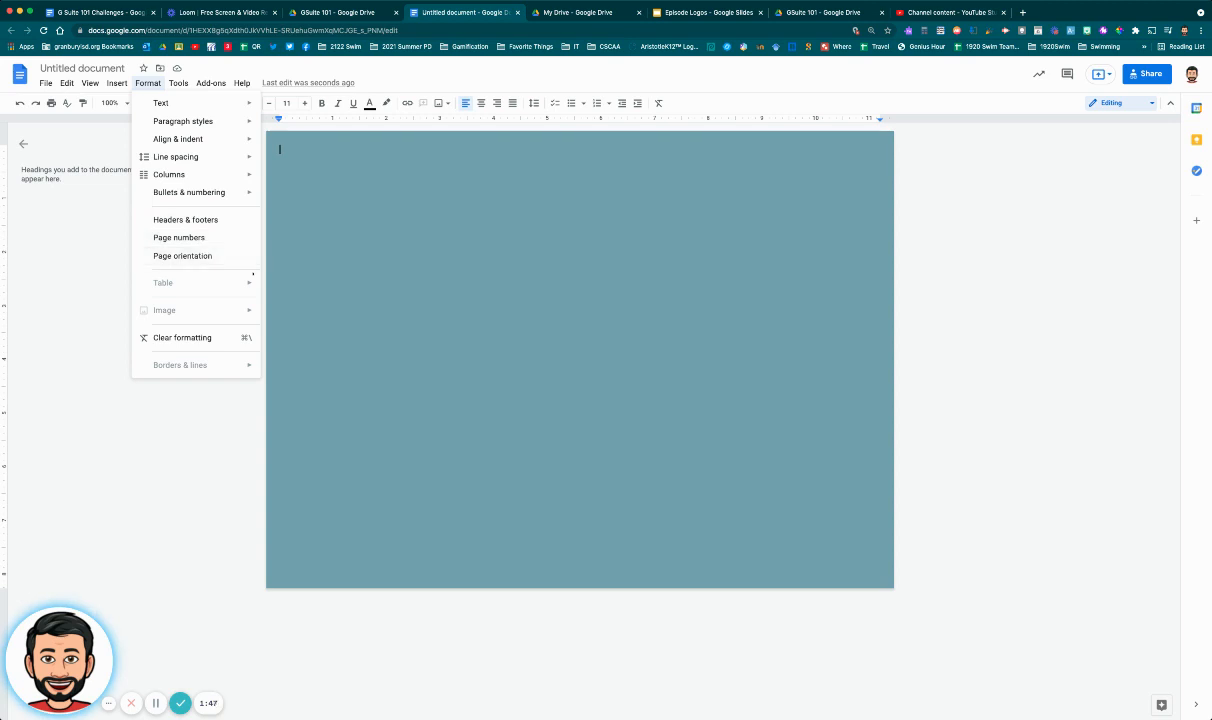
pyautogui.click(355, 233)
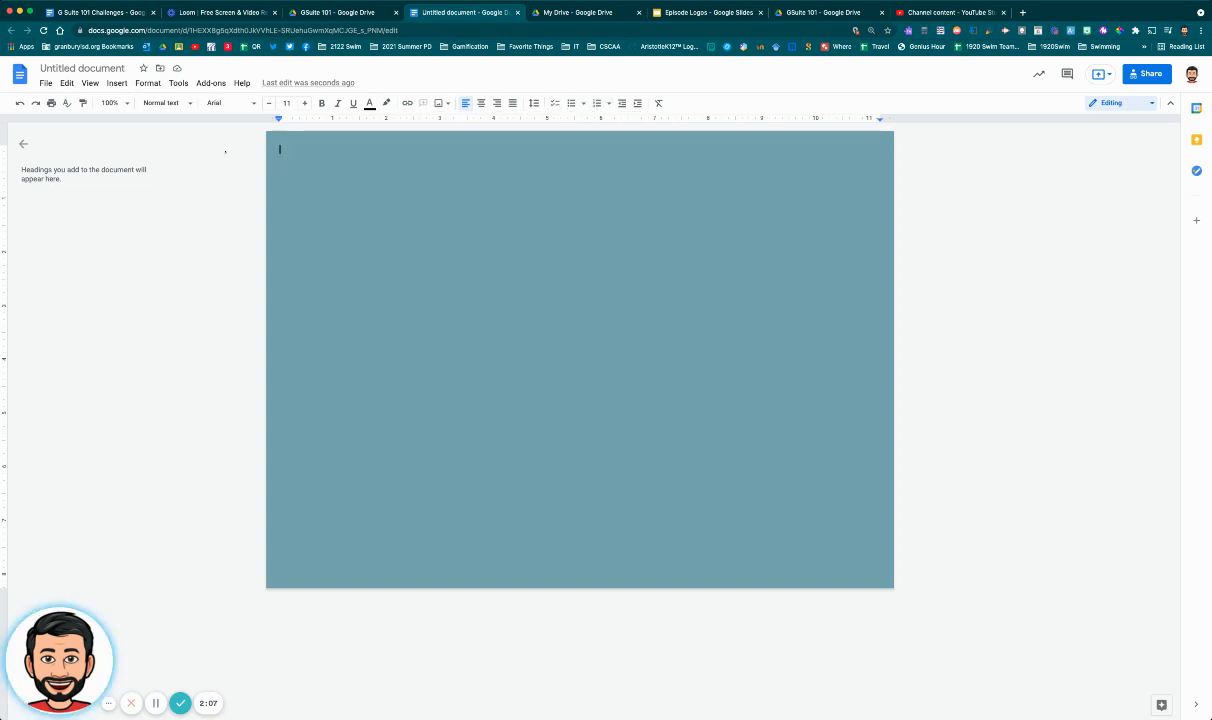
# - Dictate a paragraph with Voice typing about Google Docs transcribing speech in real time for students who struggle with typing, and stop the recording
pyautogui.click(178, 83)
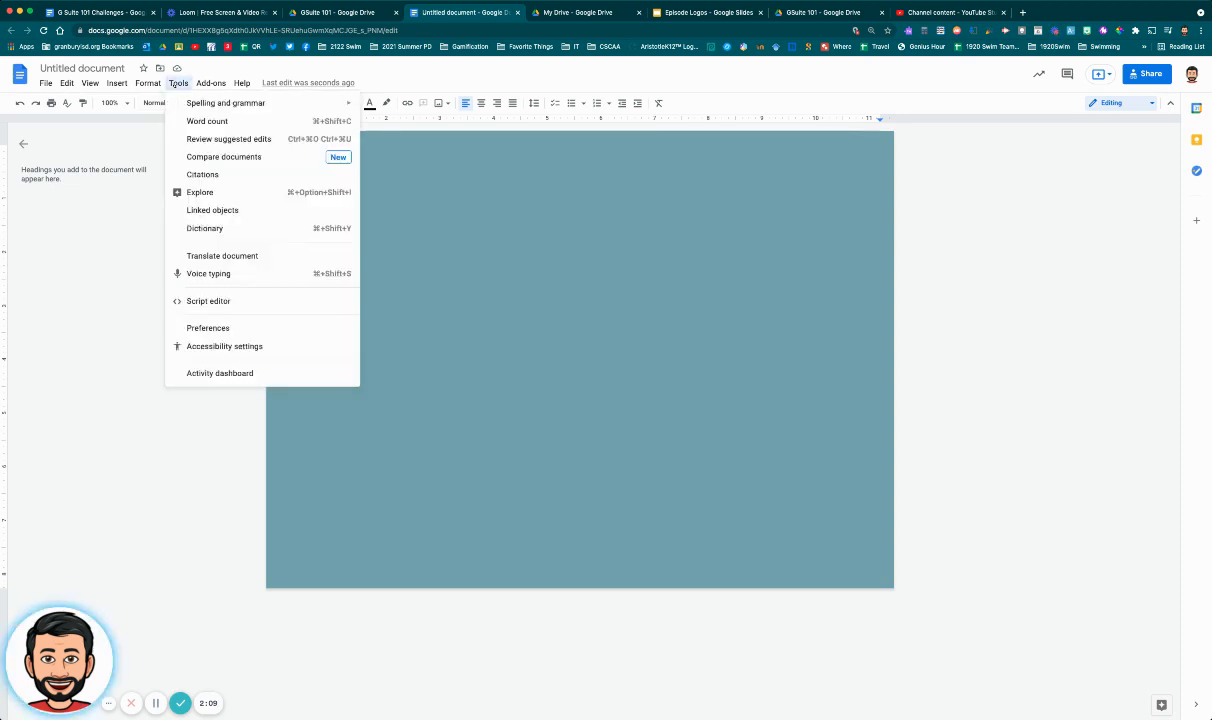
pyautogui.click(208, 273)
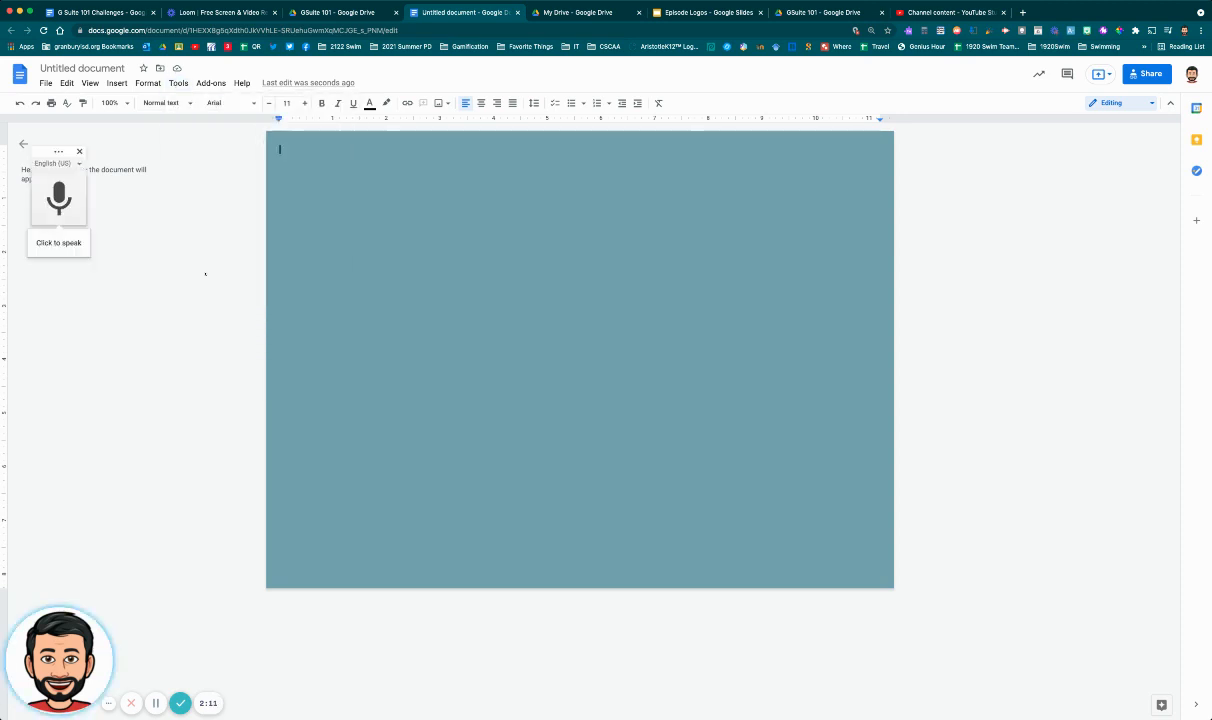
pyautogui.click(58, 200)
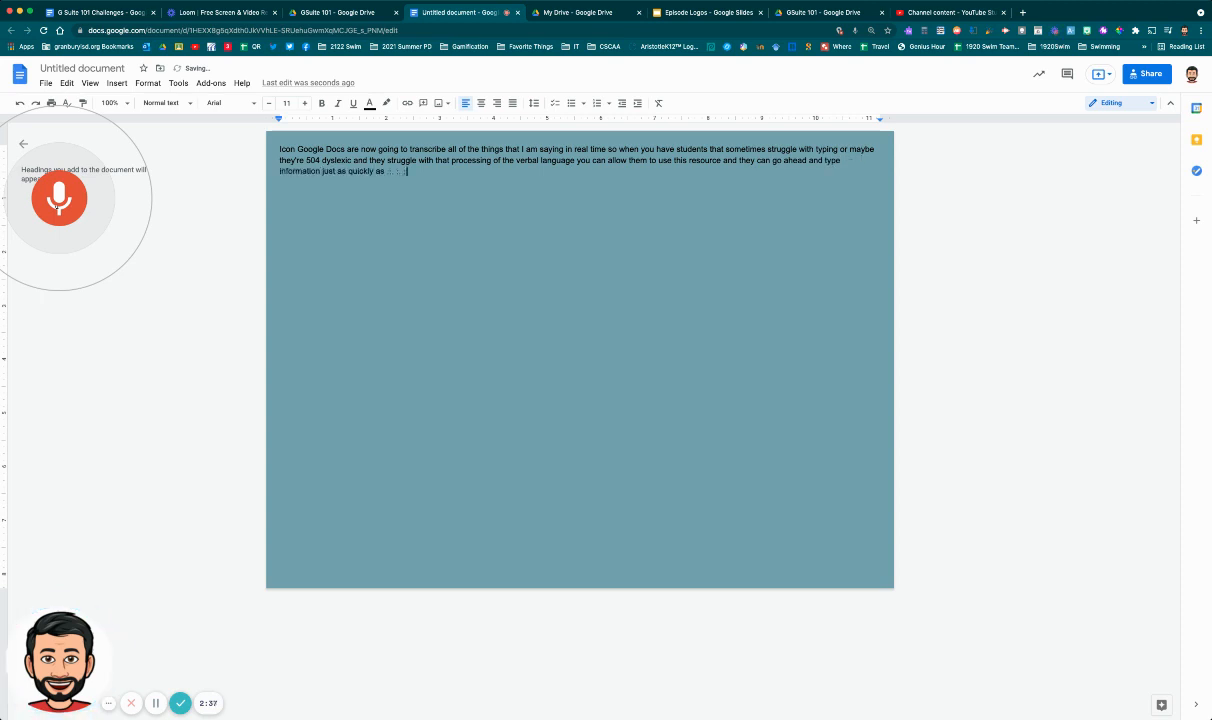
pyautogui.click(58, 199)
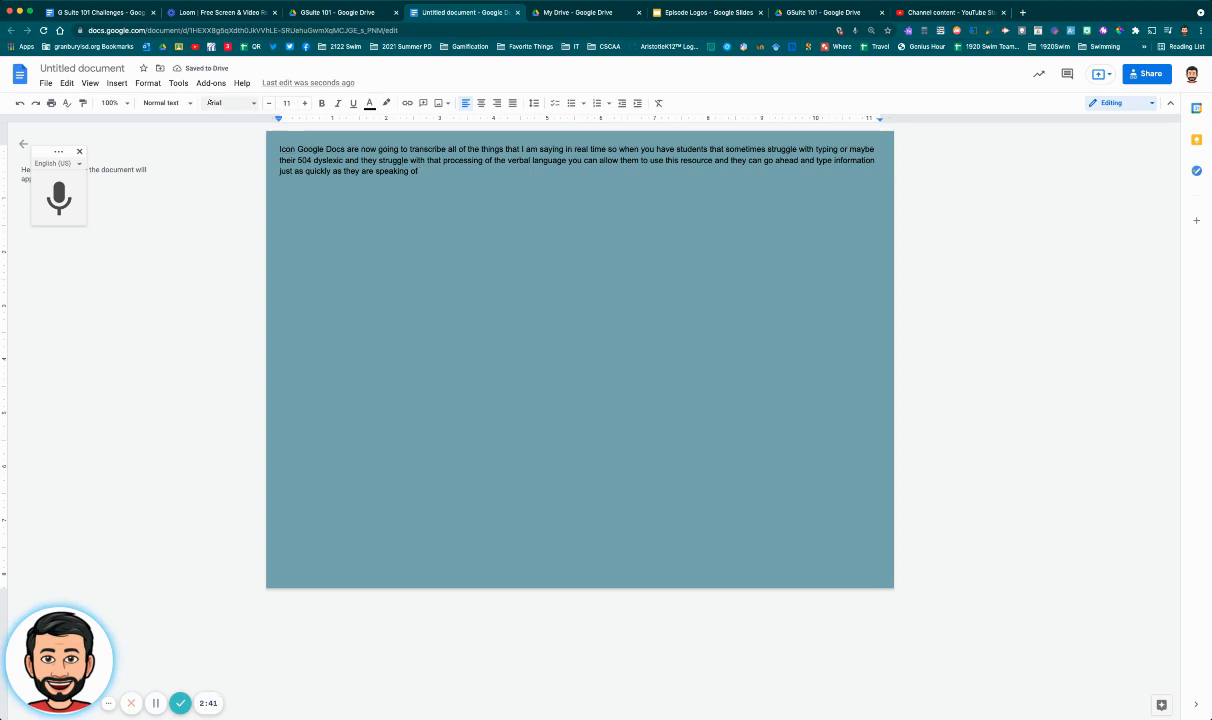
pyautogui.click(178, 83)
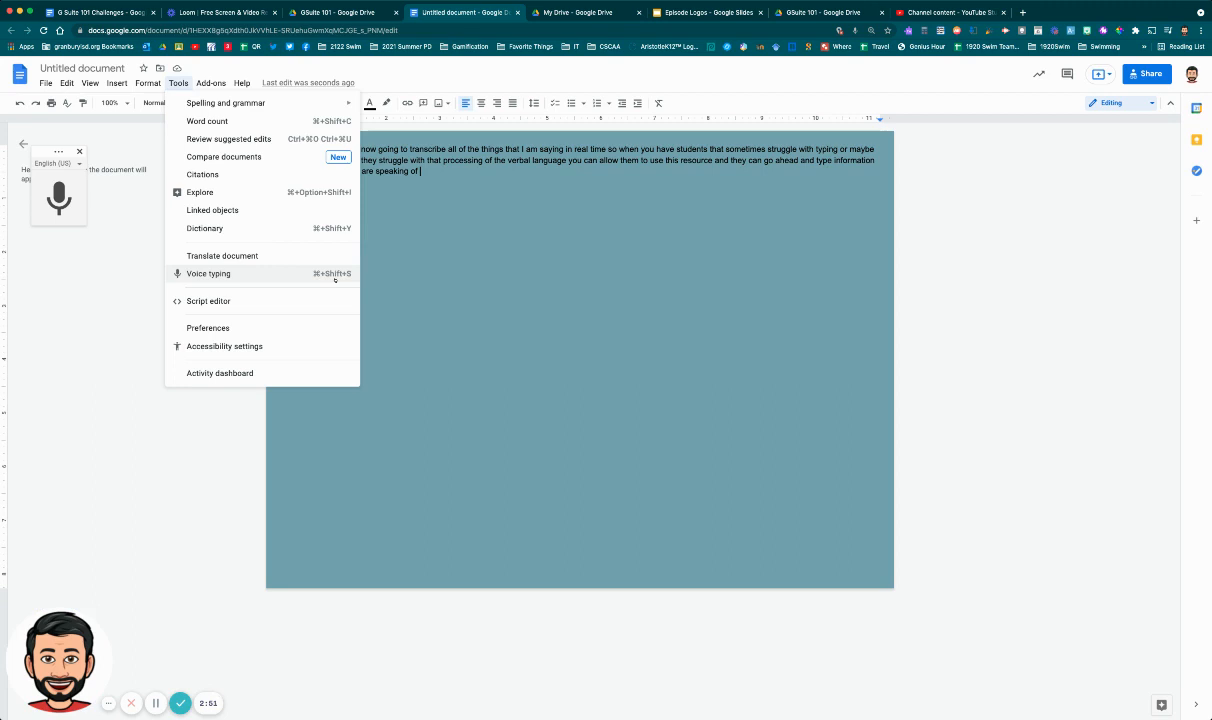
pyautogui.click(412, 272)
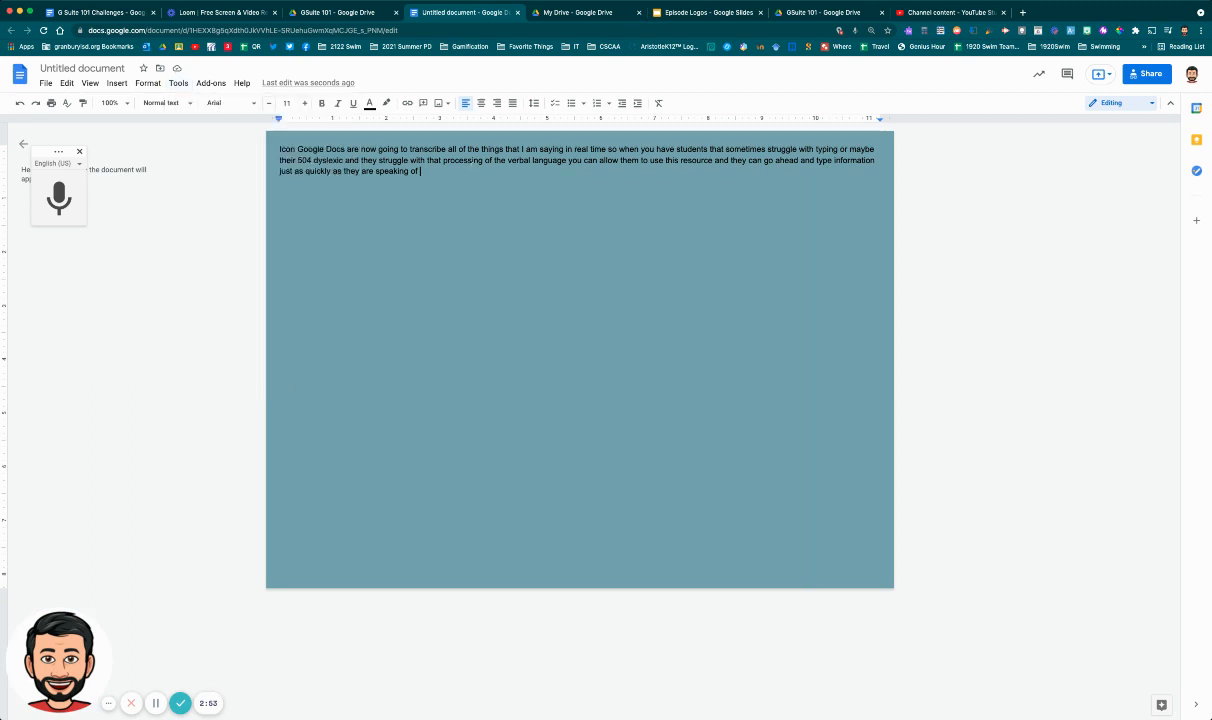
# - Save the document under its suggested title and check who has access in the sharing settings
pyautogui.click(1147, 74)
pyautogui.click(665, 429)
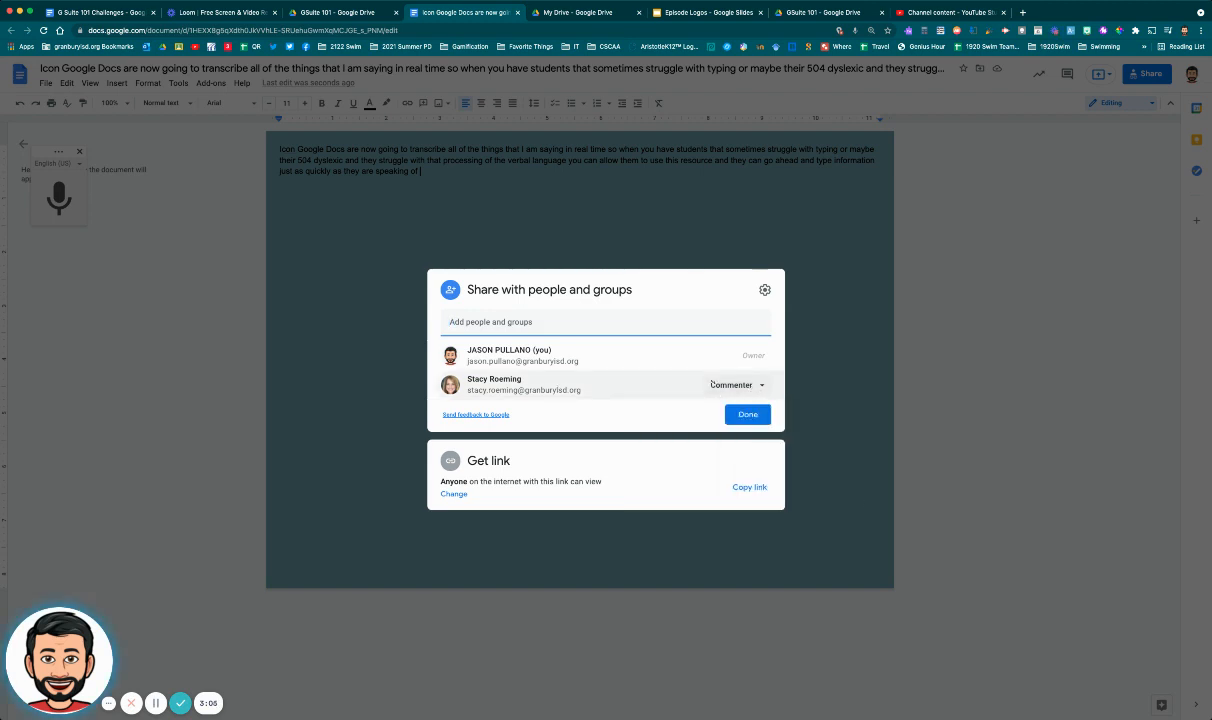
pyautogui.click(748, 414)
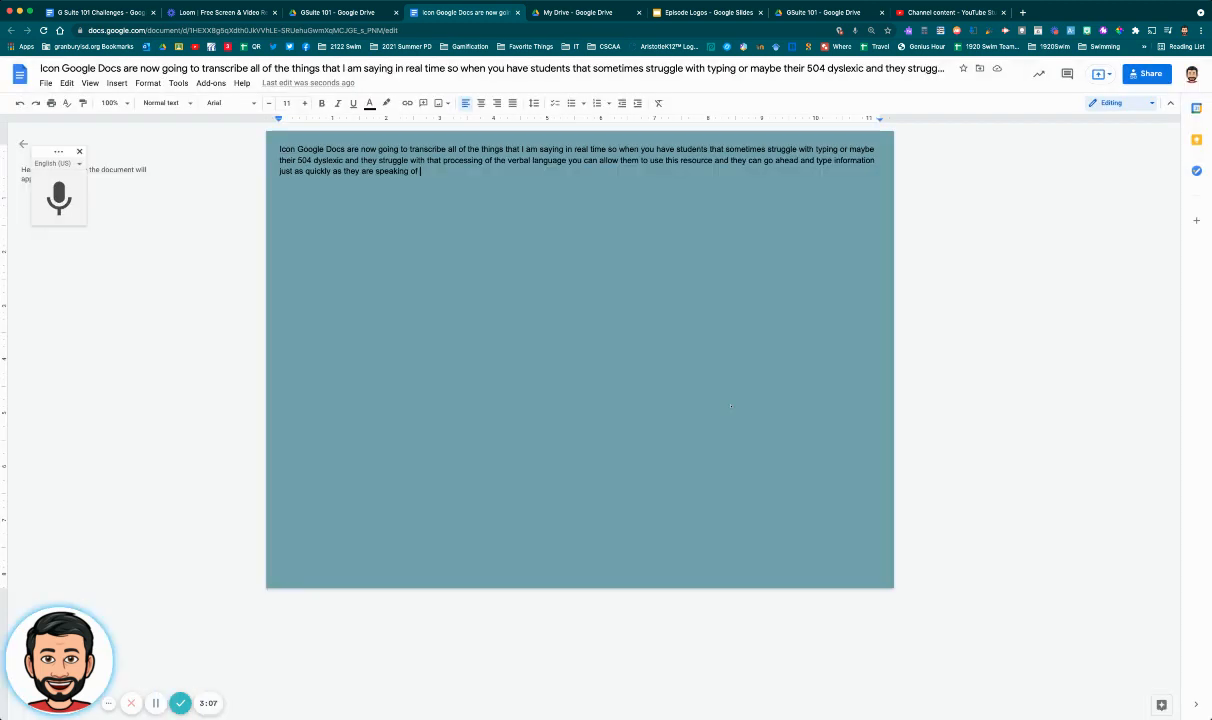
# - Write a comment on the final passage from "them to use this resource", with the owner's first name and "this is not proper english! How dare you!"
pyautogui.moveTo(418, 171); pyautogui.dragTo(357, 160)
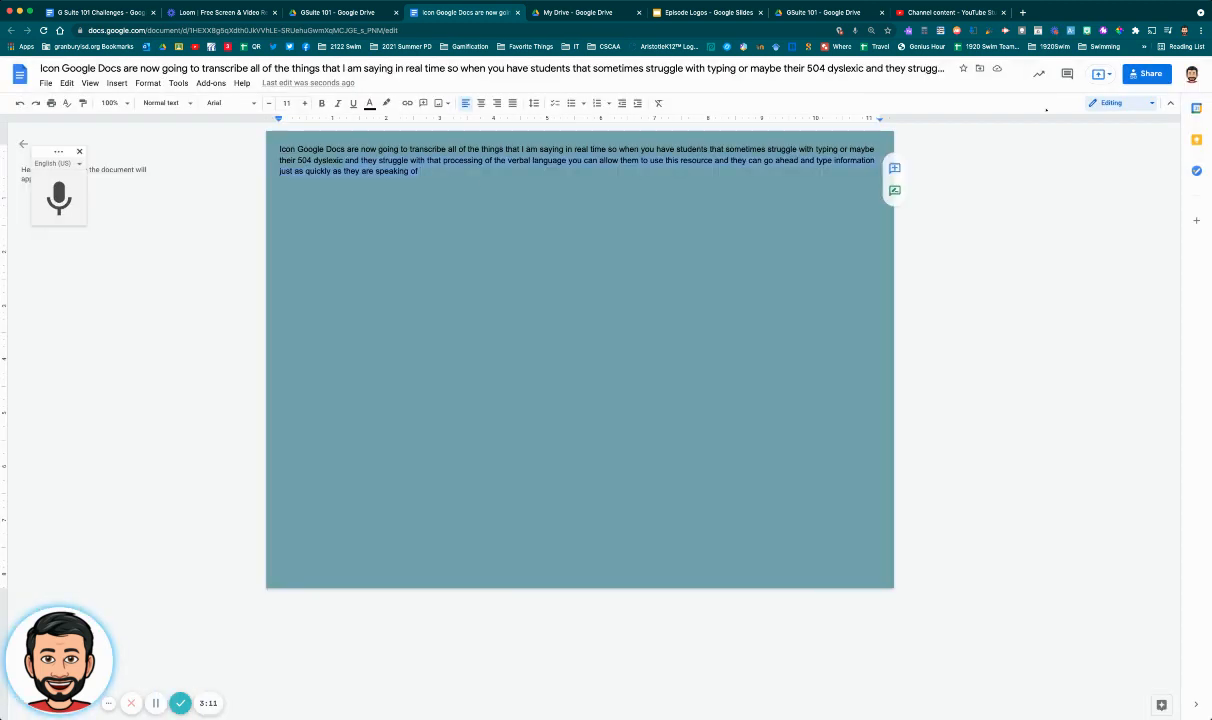
pyautogui.press('super+equal')
pyautogui.press('super+equal')
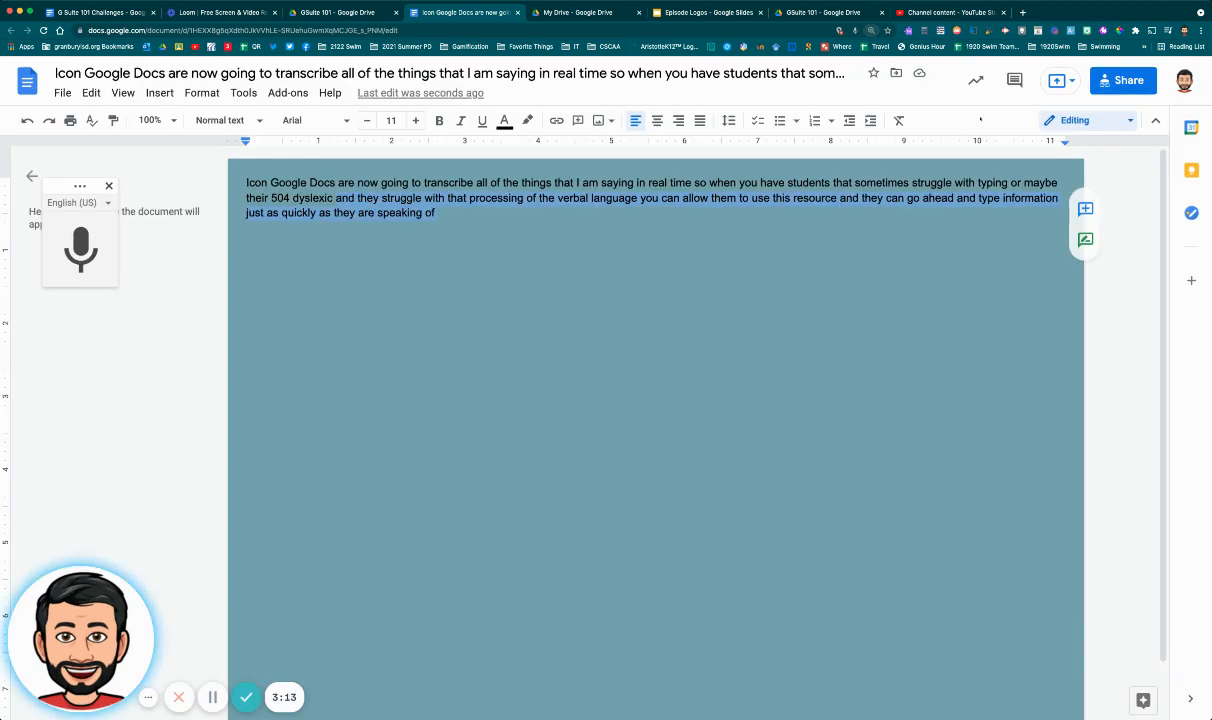
pyautogui.click(721, 196)
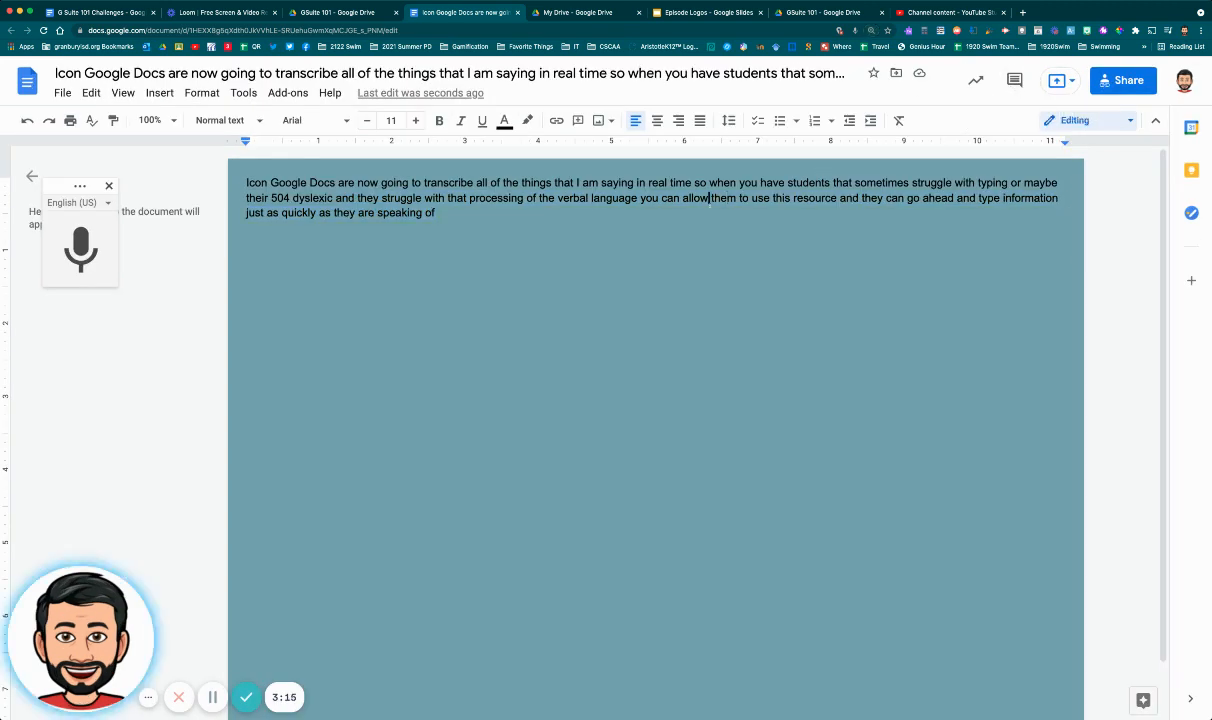
pyautogui.moveTo(709, 198); pyautogui.dragTo(714, 216)
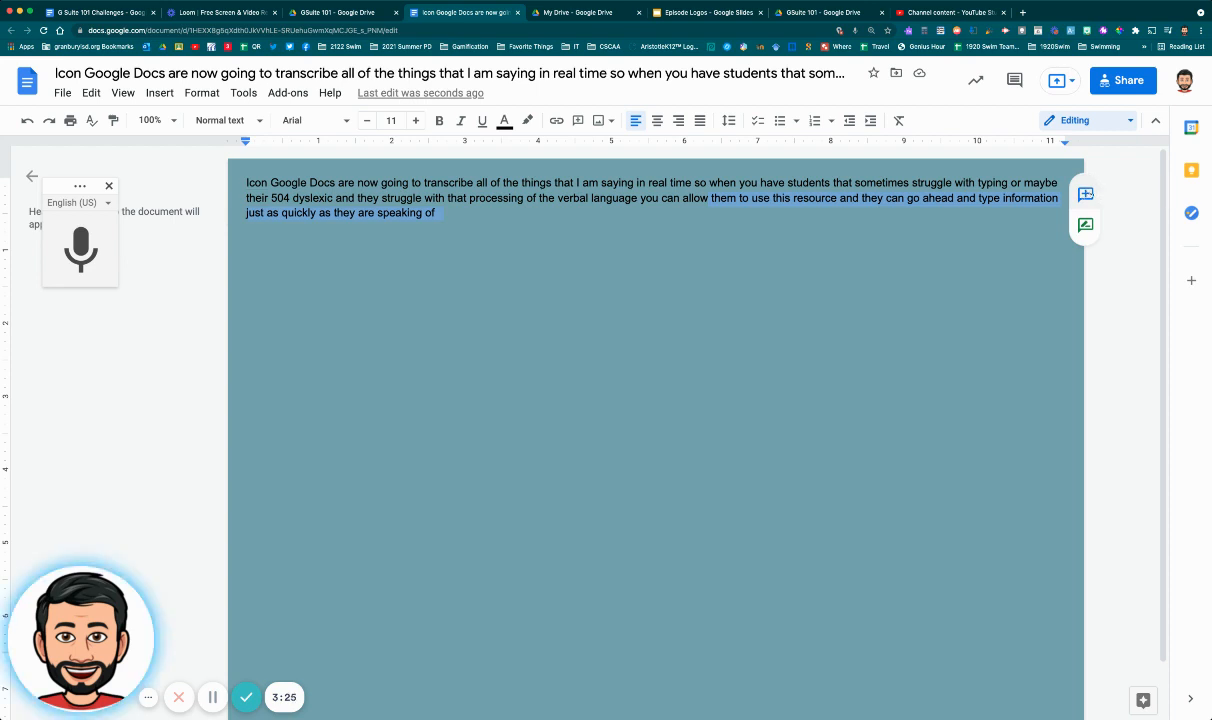
pyautogui.click(1085, 194)
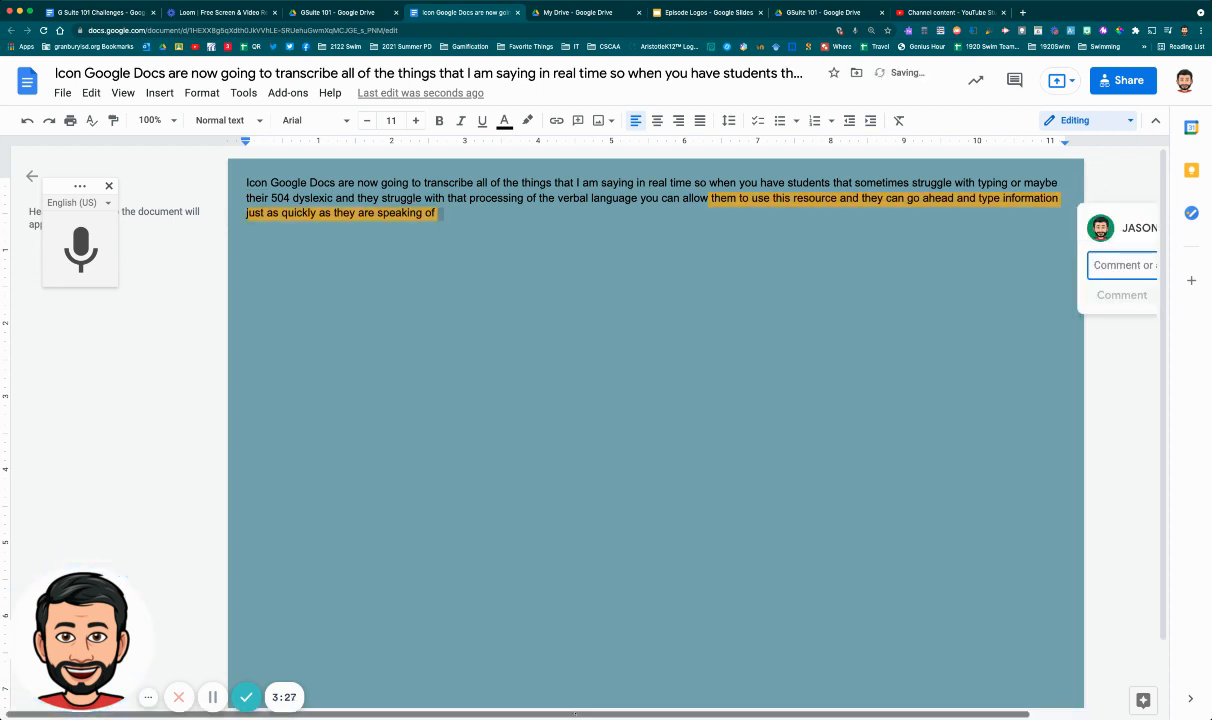
pyautogui.write('Jason')
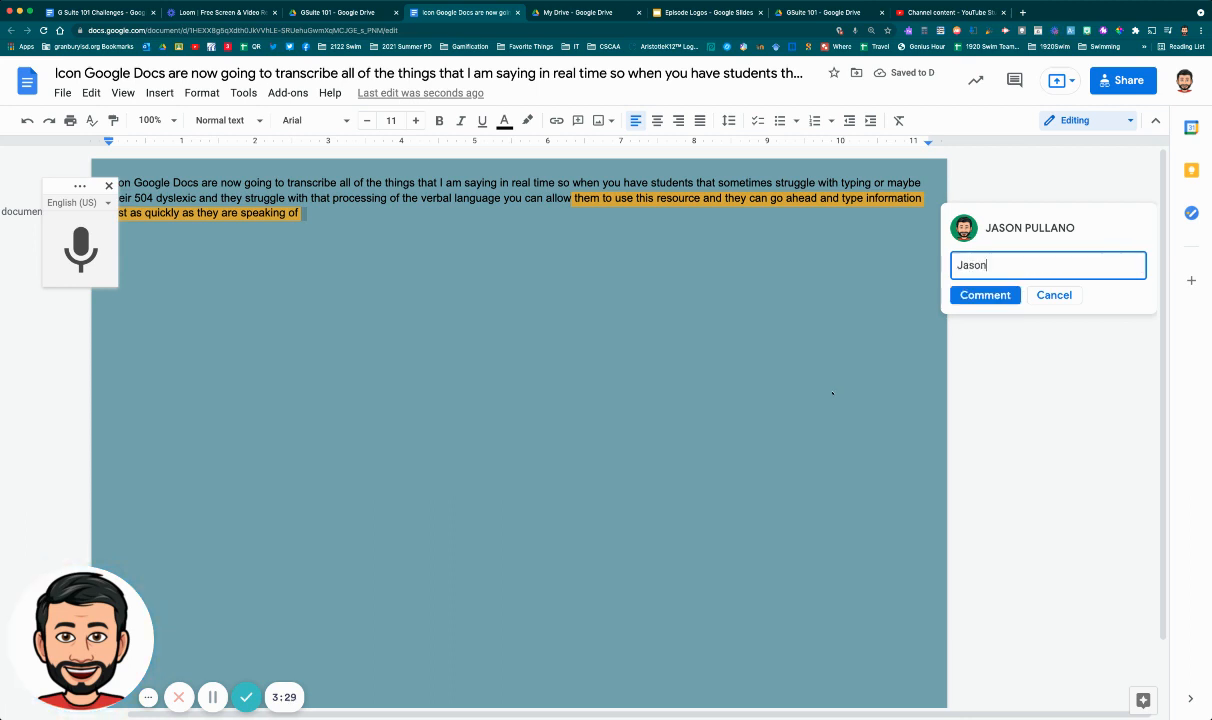
pyautogui.write(', this is not pr')
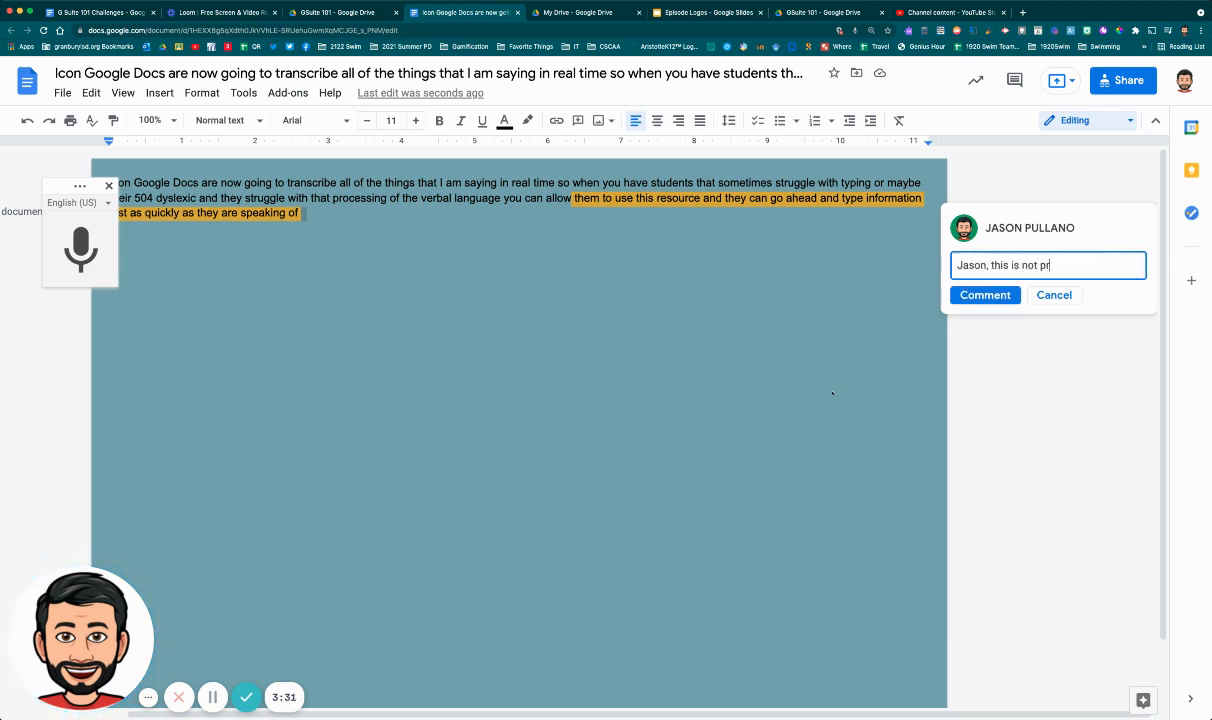
pyautogui.write('oper english! How dare you!')
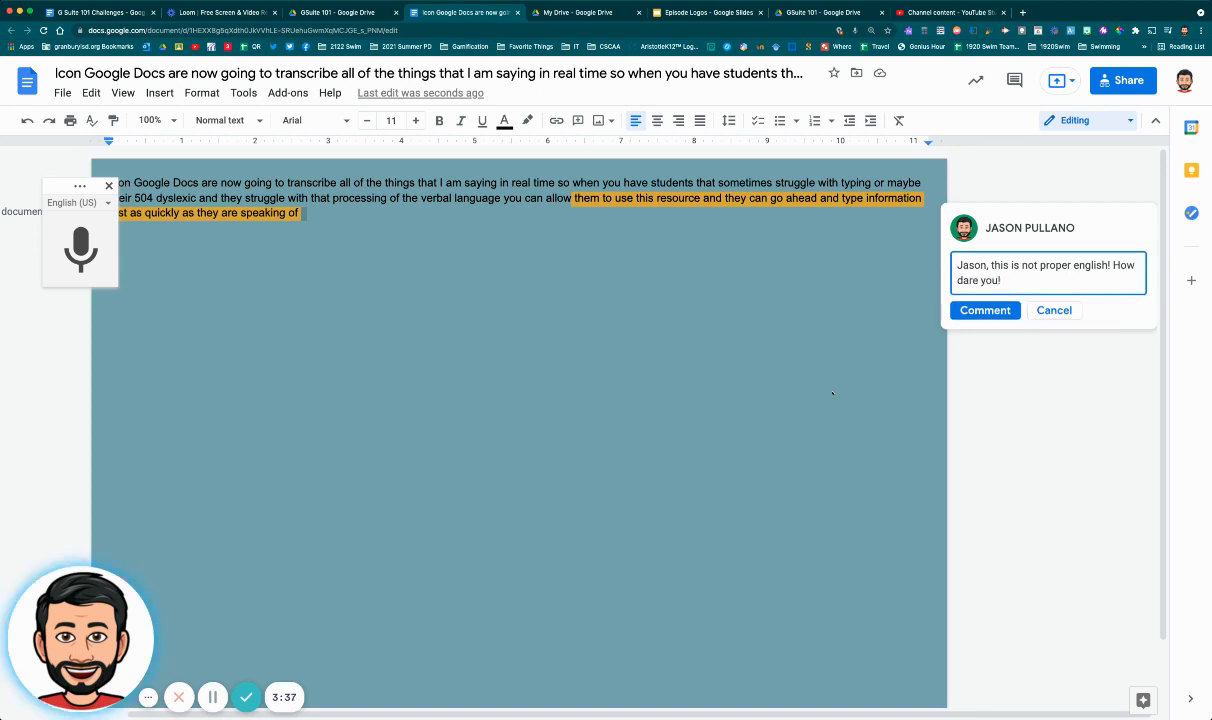
# - Mention the document owner's e-mail in the comment and assign the comment to that account
pyautogui.write(' @jason.pul')
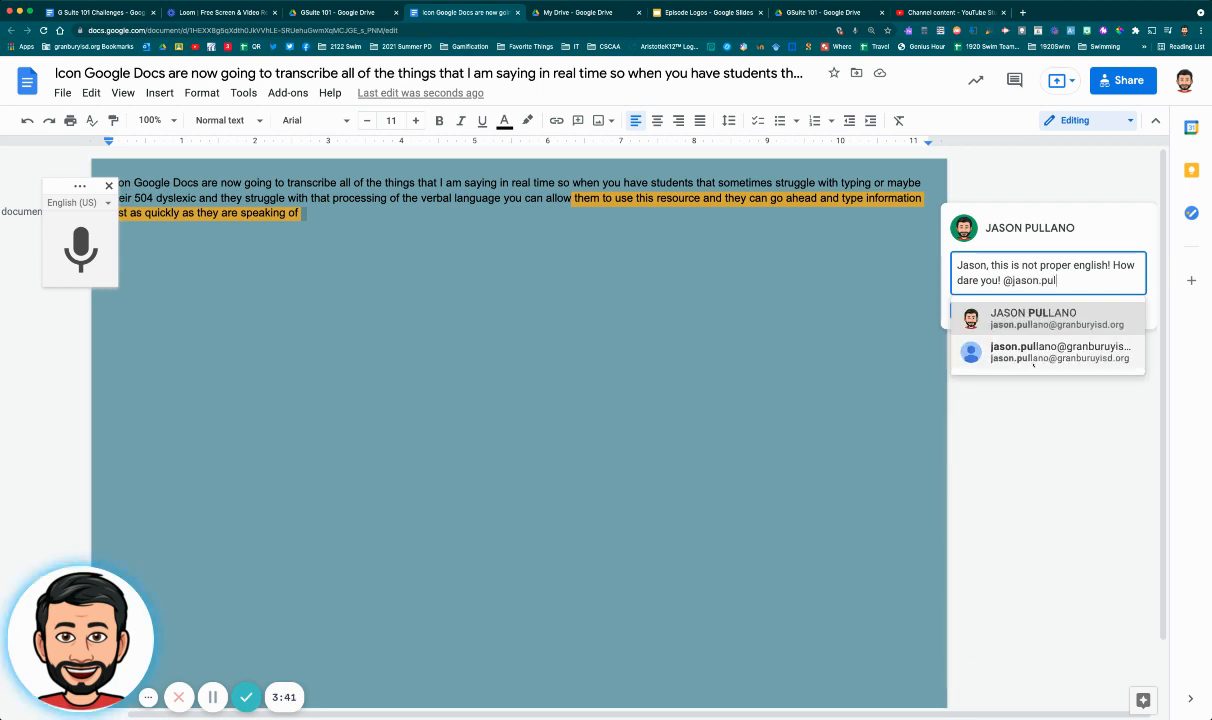
pyautogui.click(1040, 320)
pyautogui.click(958, 326)
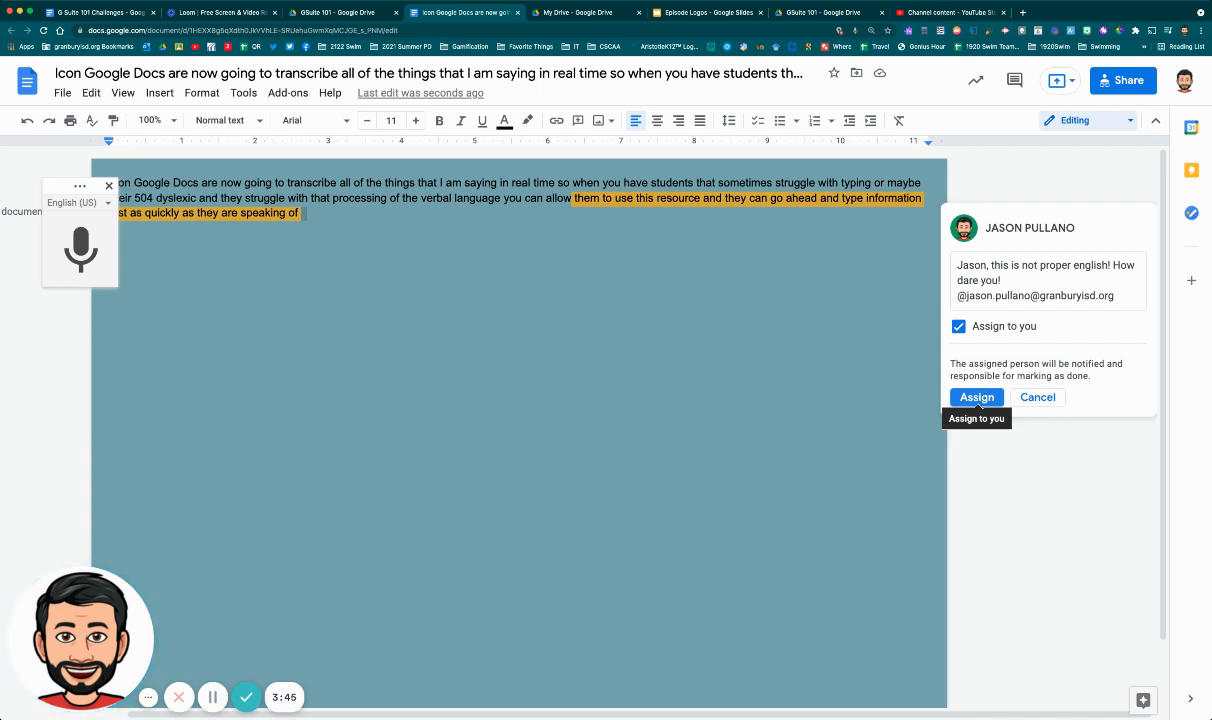
pyautogui.click(977, 398)
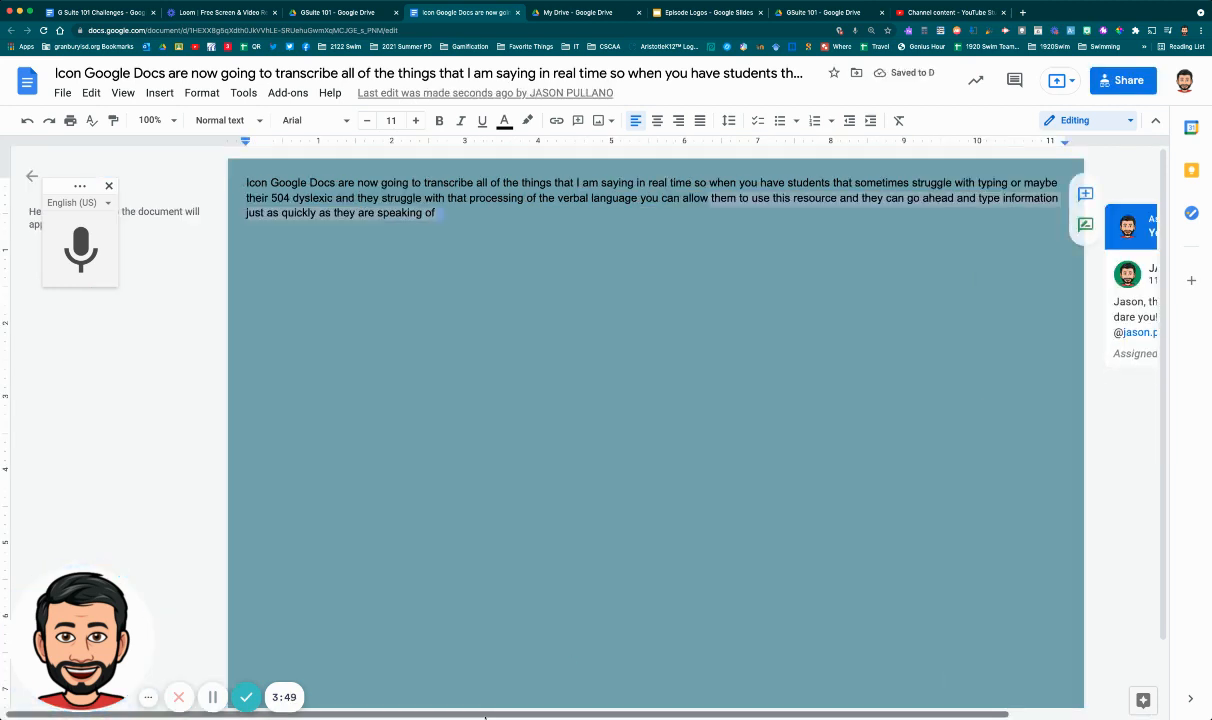
pyautogui.moveTo(486, 716)
pyautogui.mouseDown()
pyautogui.moveTo(636, 716)
pyautogui.moveTo(503, 714)
pyautogui.mouseUp()
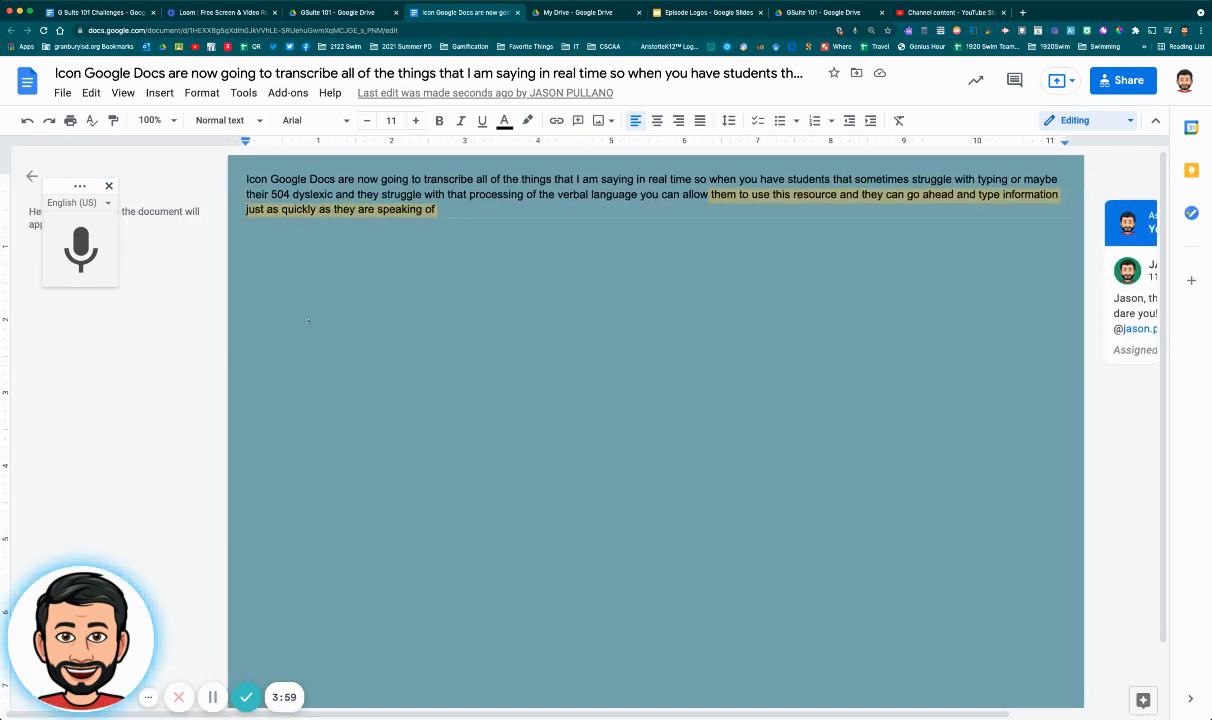
# - Open the dictated document's version history and preview its 11:04 AM version and the 11:05 AM version nested under the current one
pyautogui.click(62, 93)
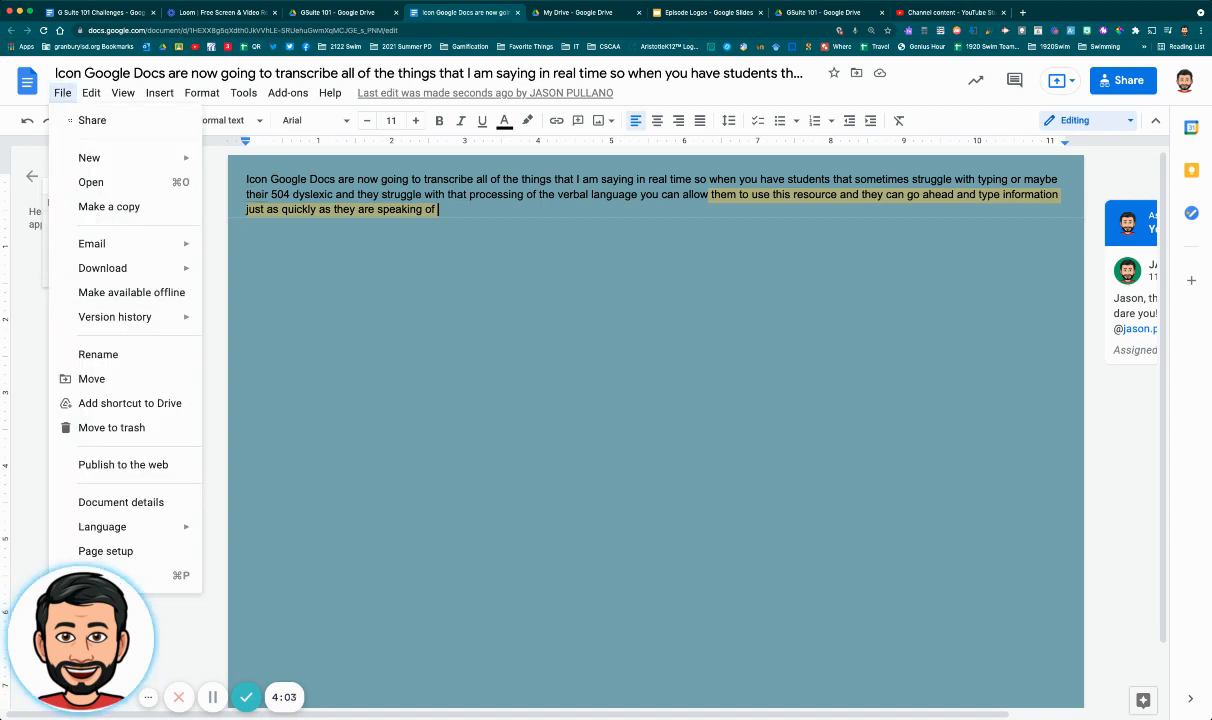
pyautogui.moveTo(110, 316)
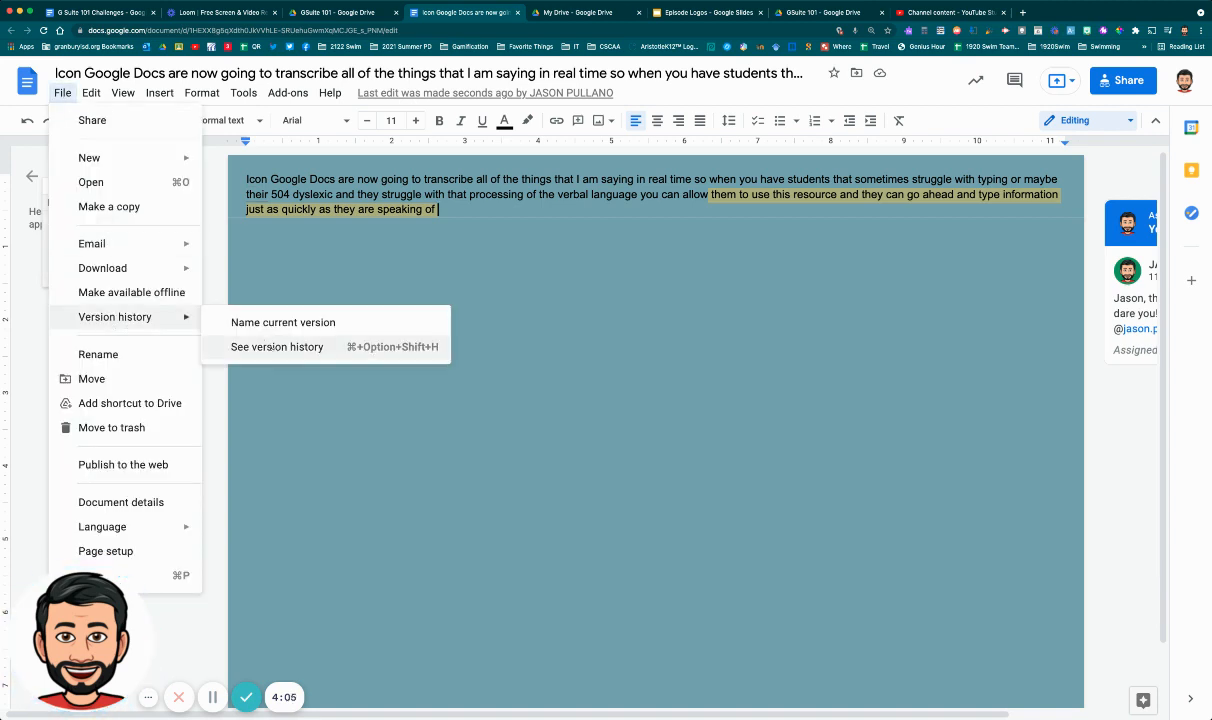
pyautogui.click(277, 346)
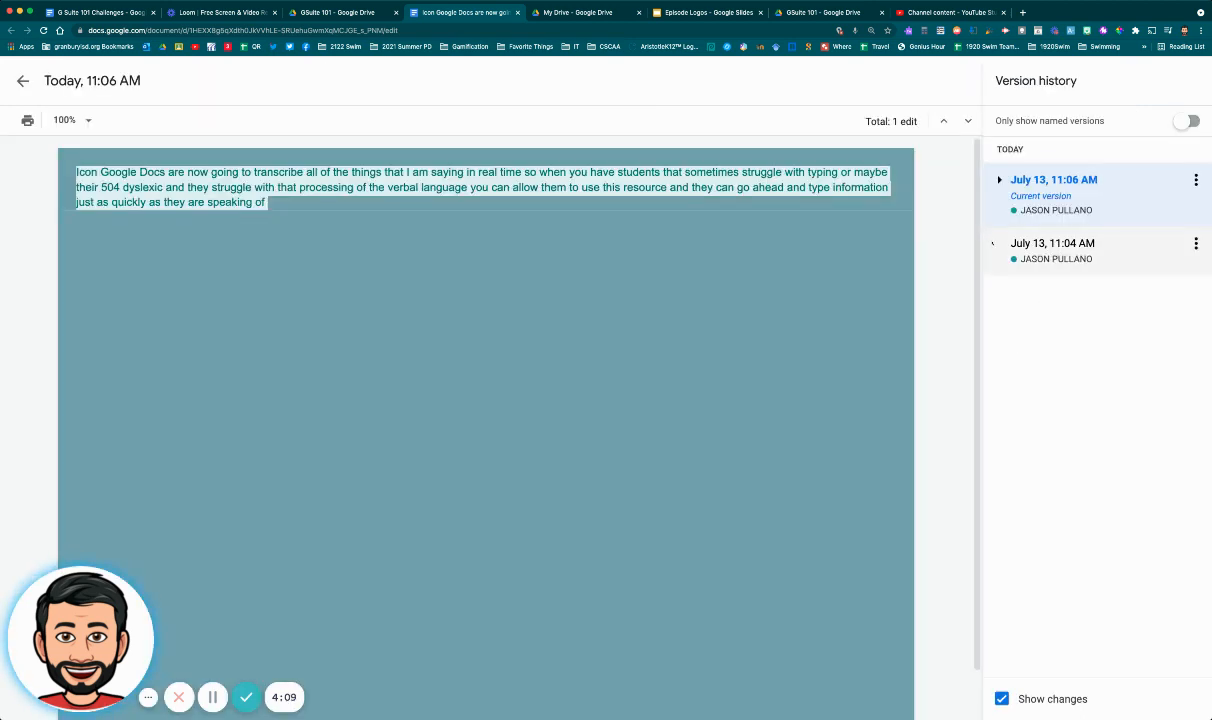
pyautogui.click(993, 249)
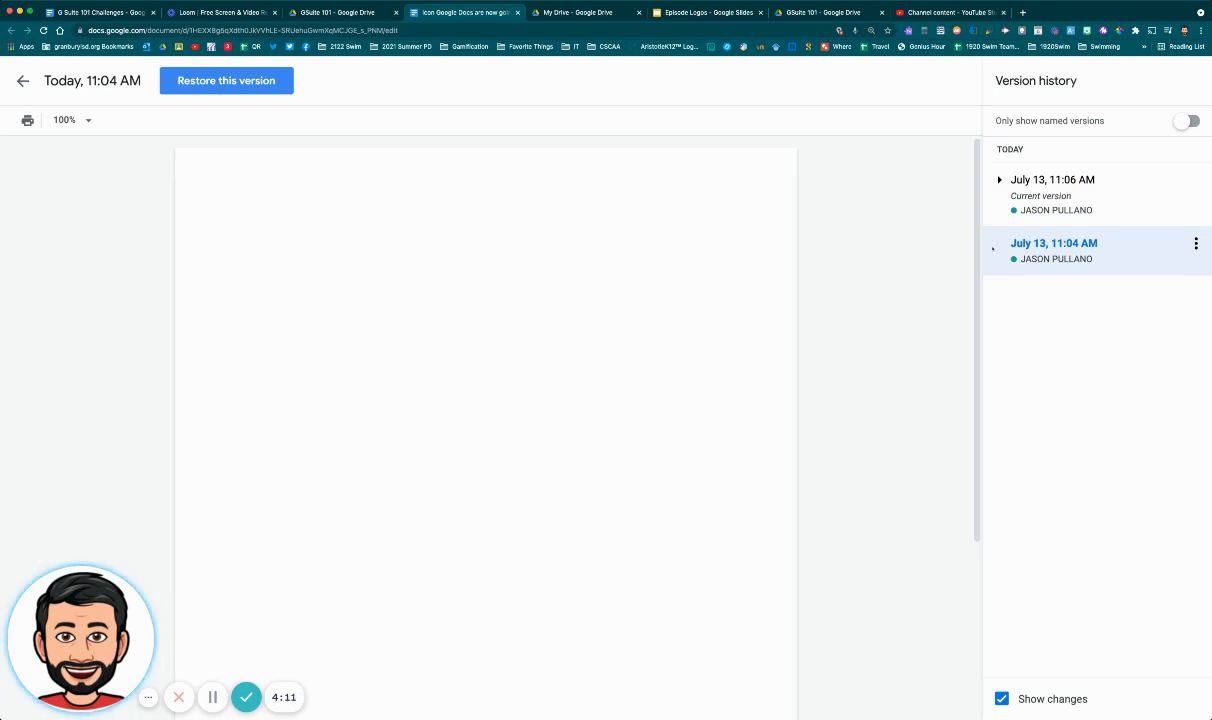
pyautogui.click(999, 180)
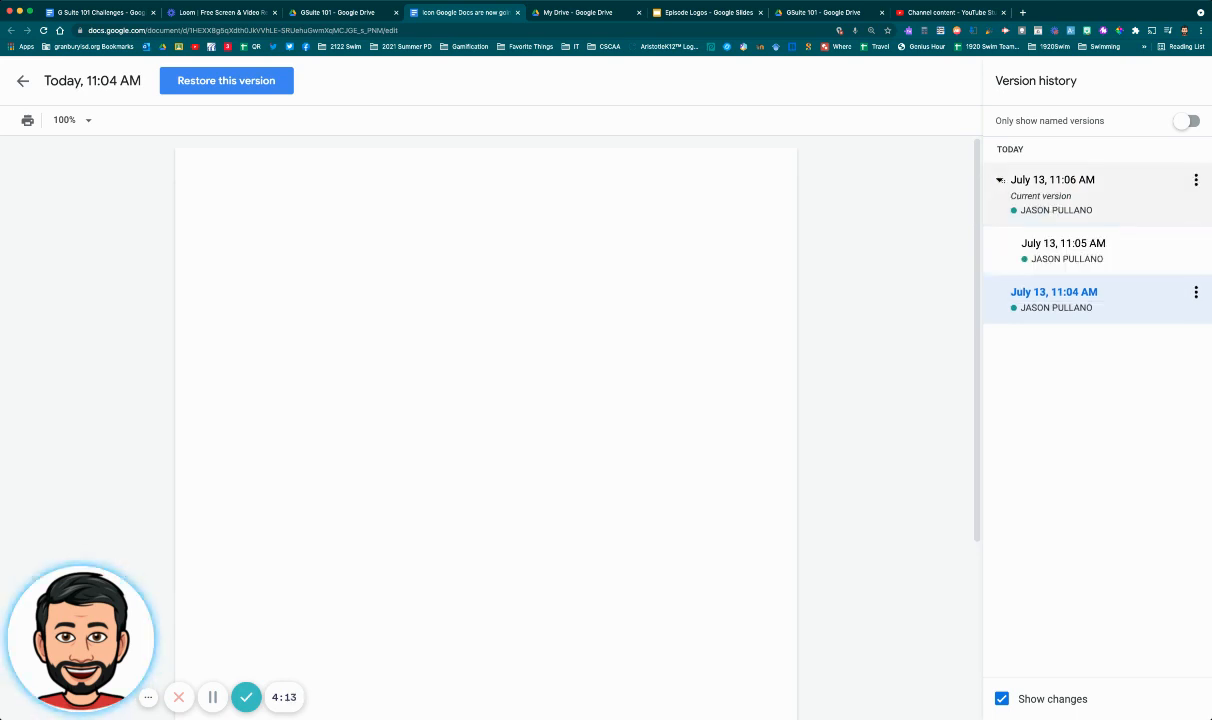
pyautogui.click(1038, 248)
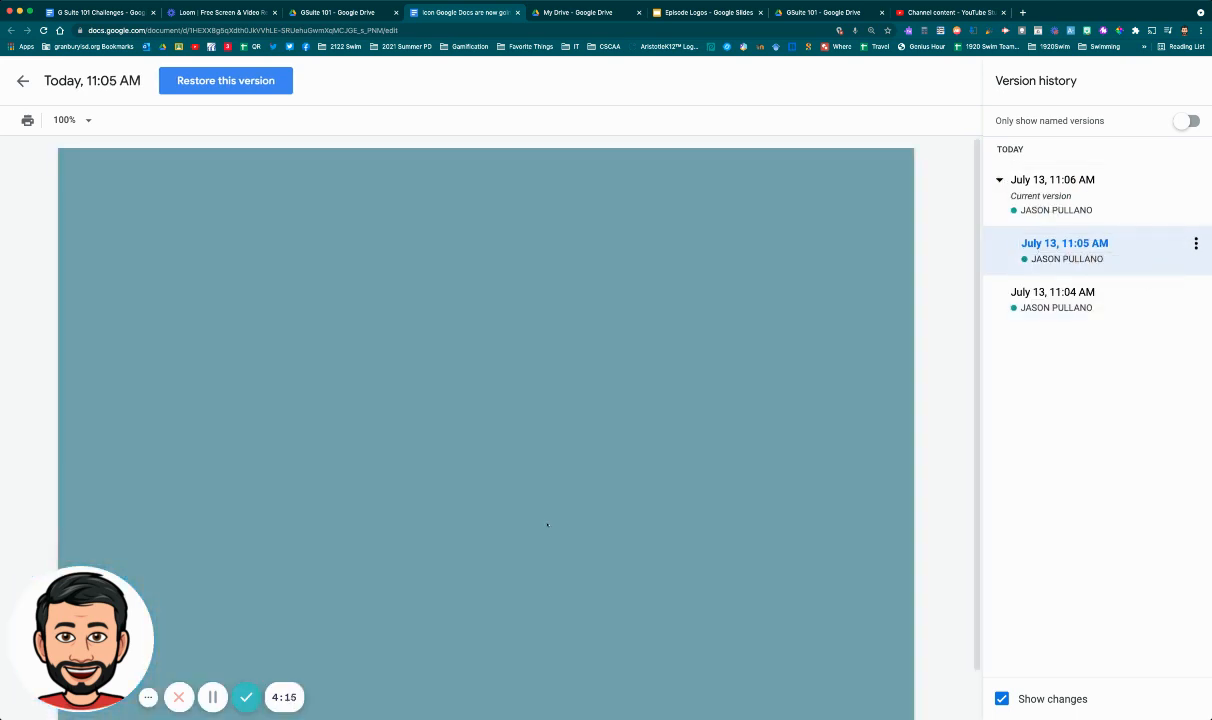
pyautogui.scroll(-2, 547, 525)
pyautogui.scroll(2, 547, 525)
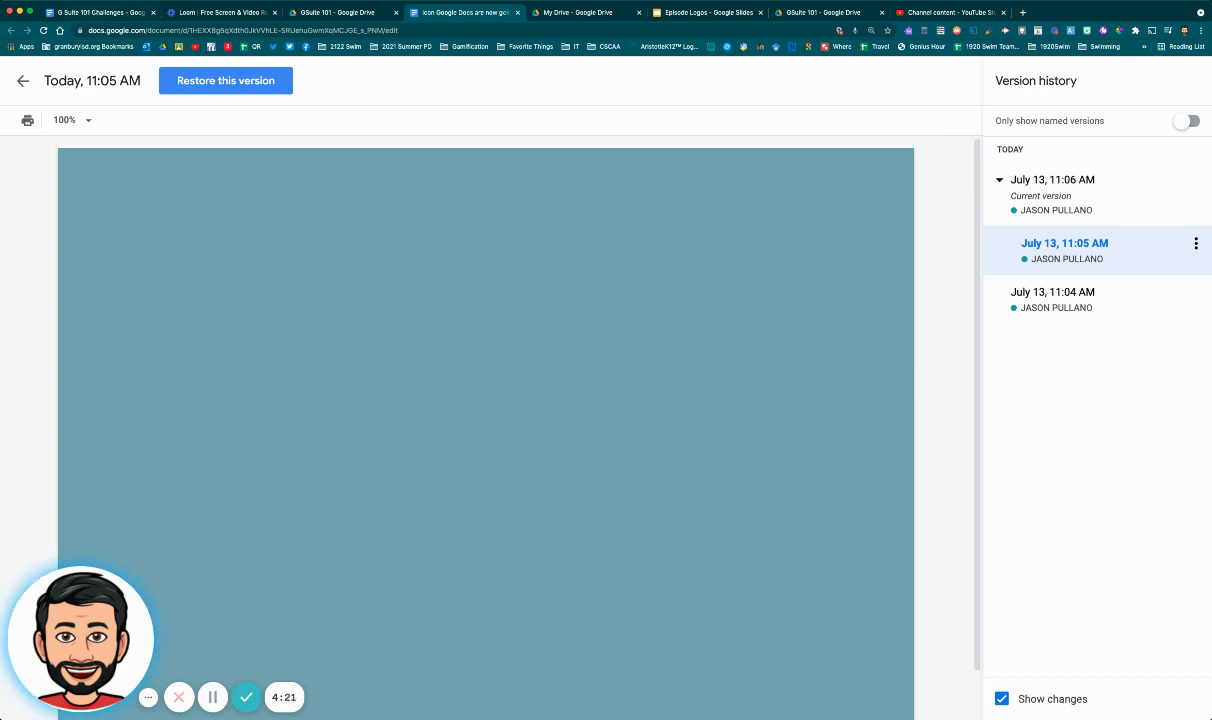
# - Switch to the G Suite 101 Challenges document, open its version history and expand the detailed versions under the current one
pyautogui.click(100, 13)
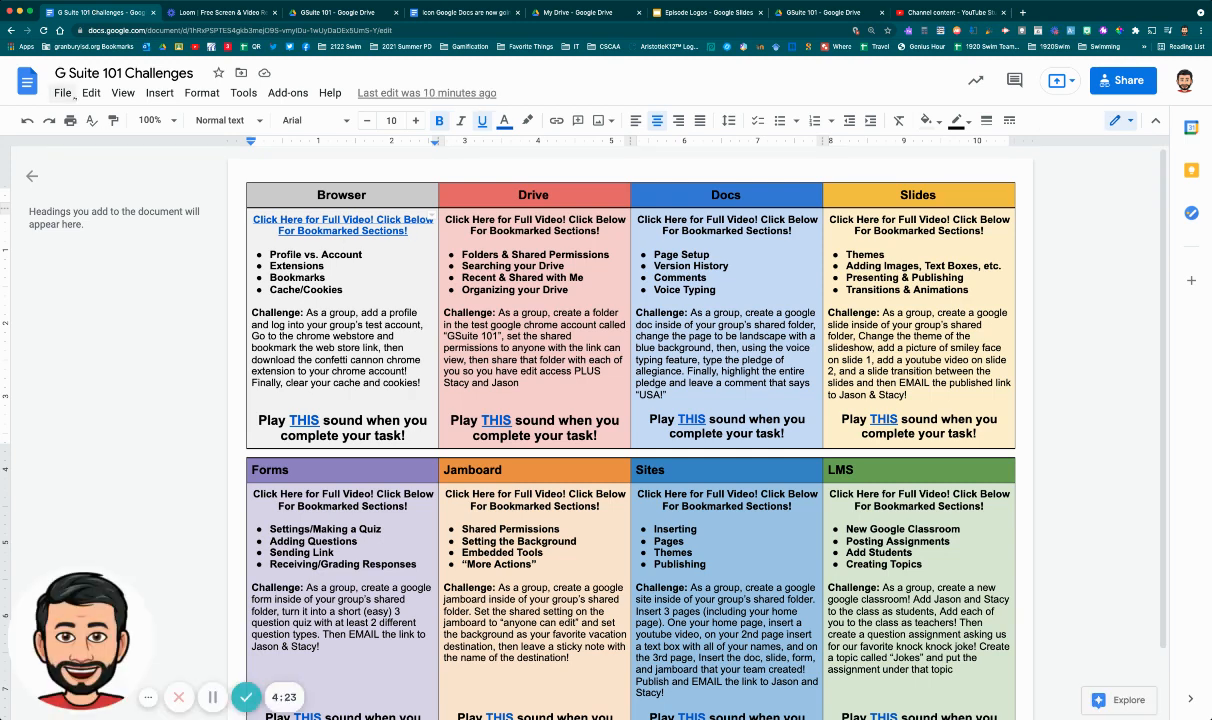
pyautogui.click(62, 93)
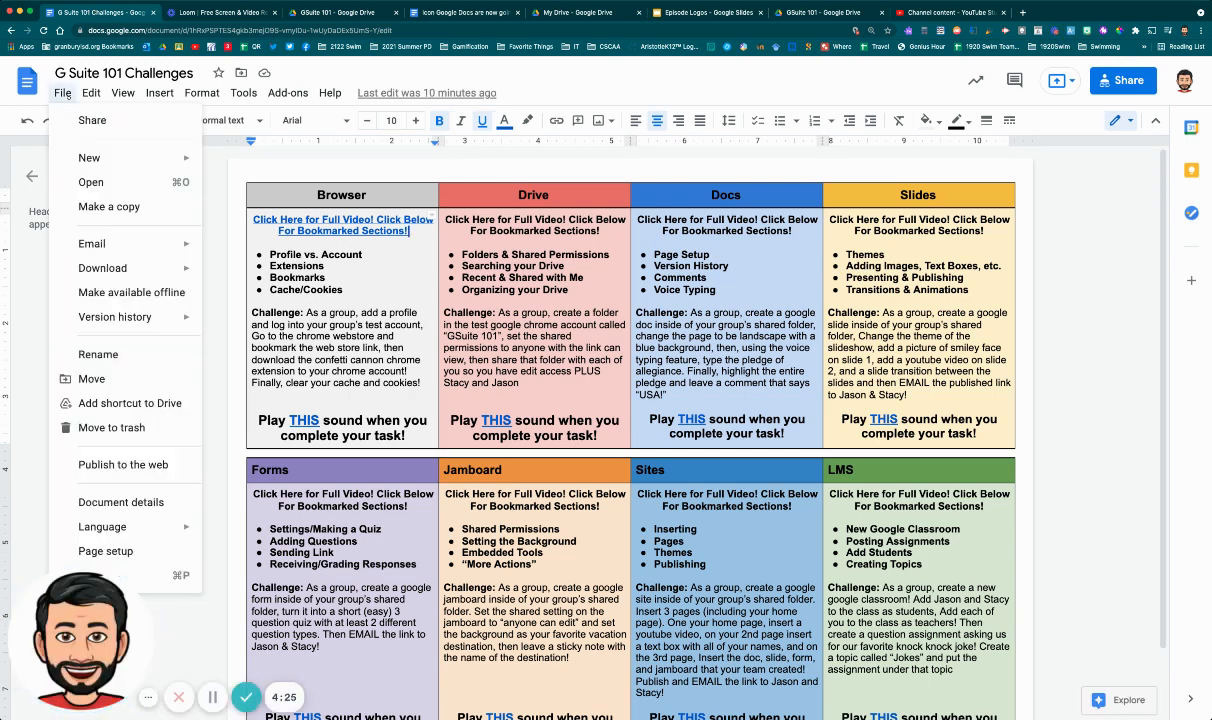
pyautogui.moveTo(170, 316)
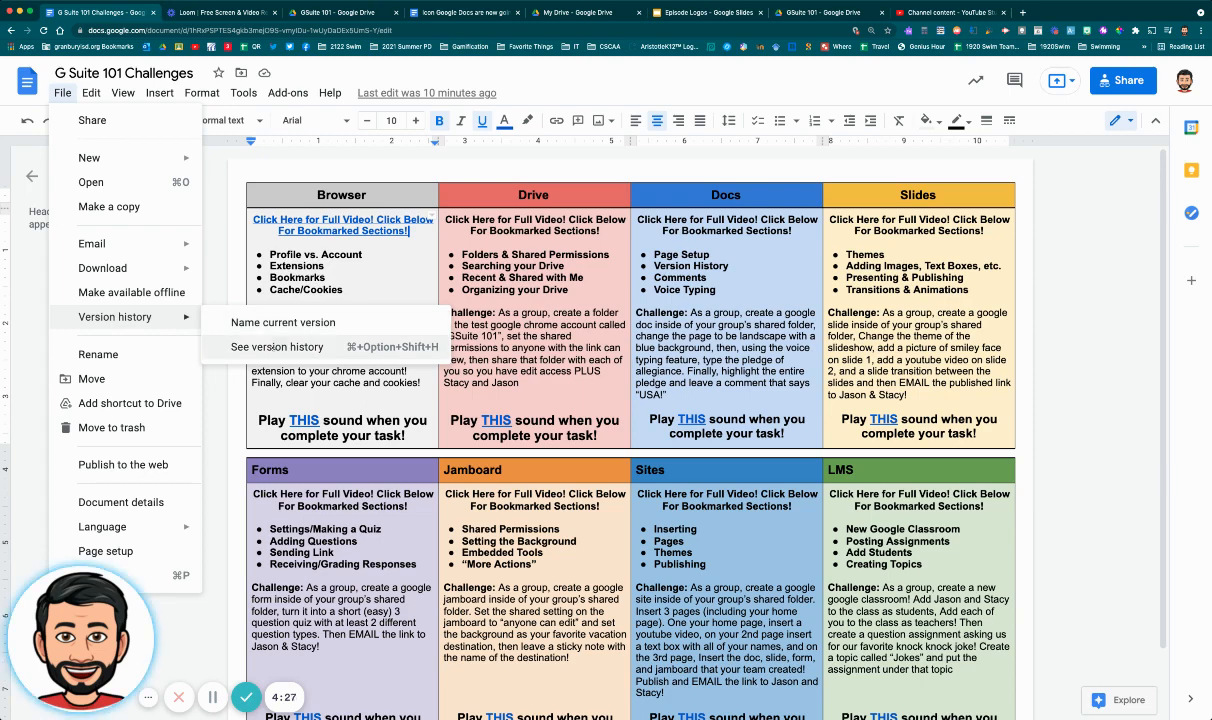
pyautogui.click(265, 346)
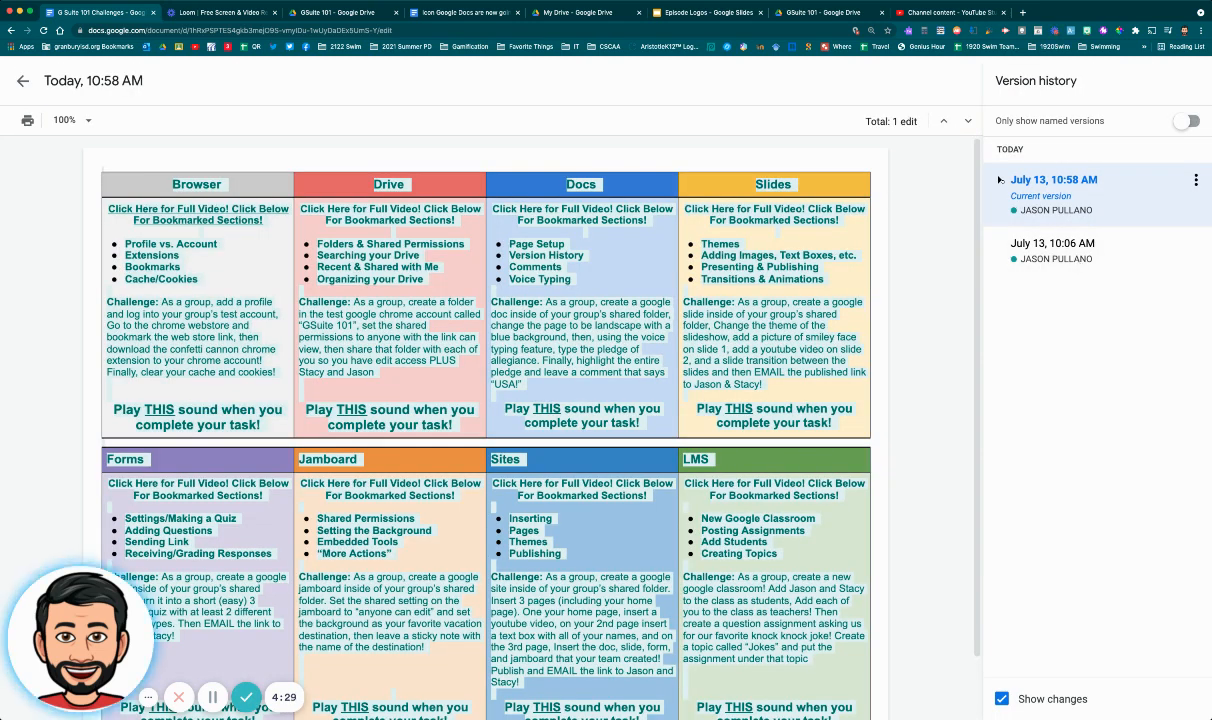
pyautogui.click(999, 179)
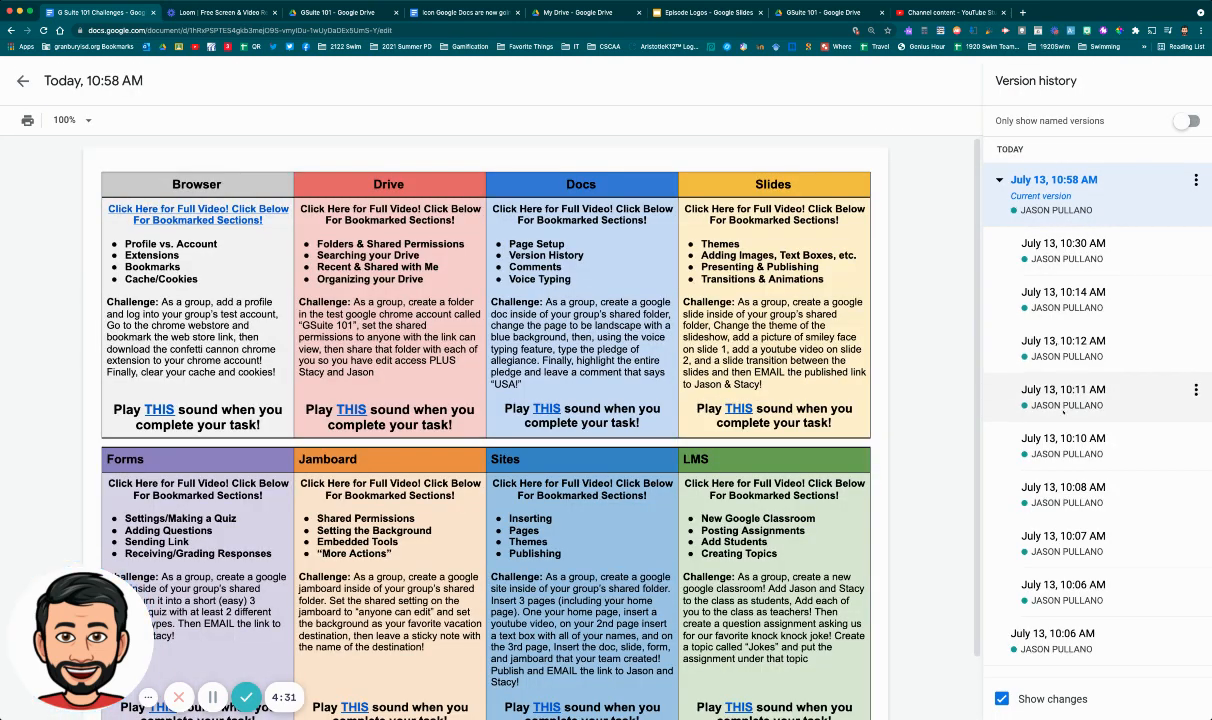
# - Preview the nested 10:06 AM, 10:10 AM, 10:14 AM and 10:30 AM versions of the challenges document to compare their edits
pyautogui.click(1062, 590)
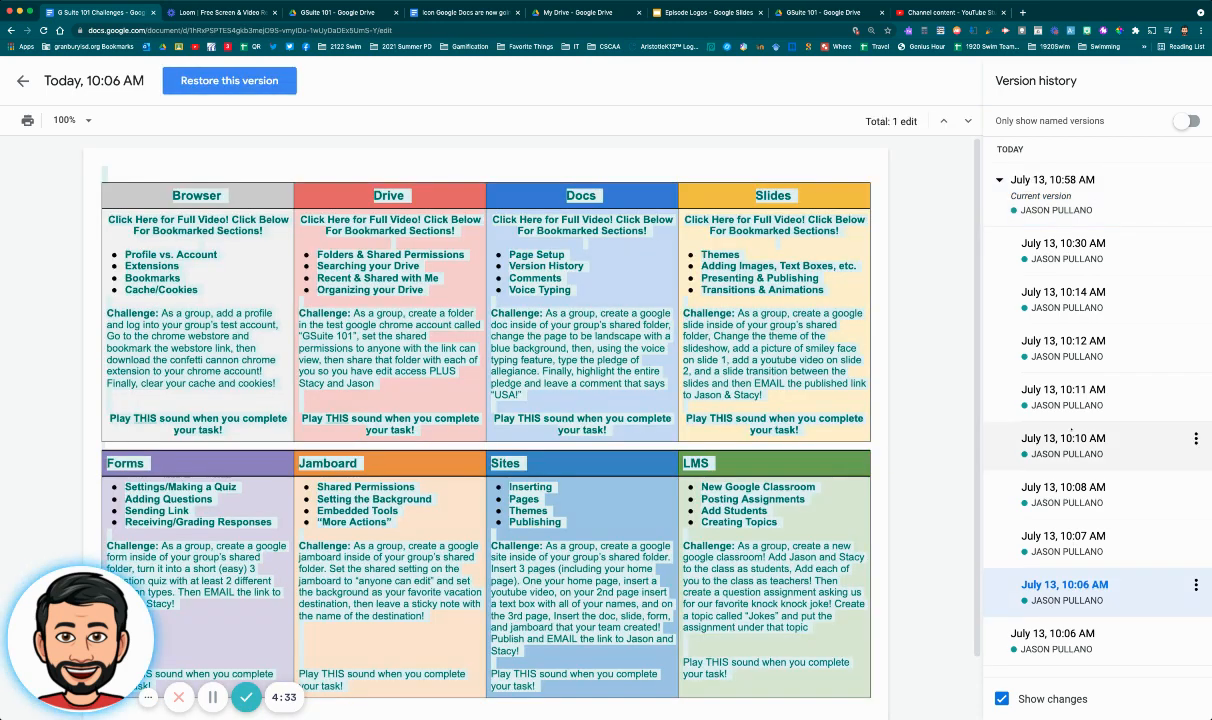
pyautogui.click(1063, 440)
pyautogui.click(1083, 305)
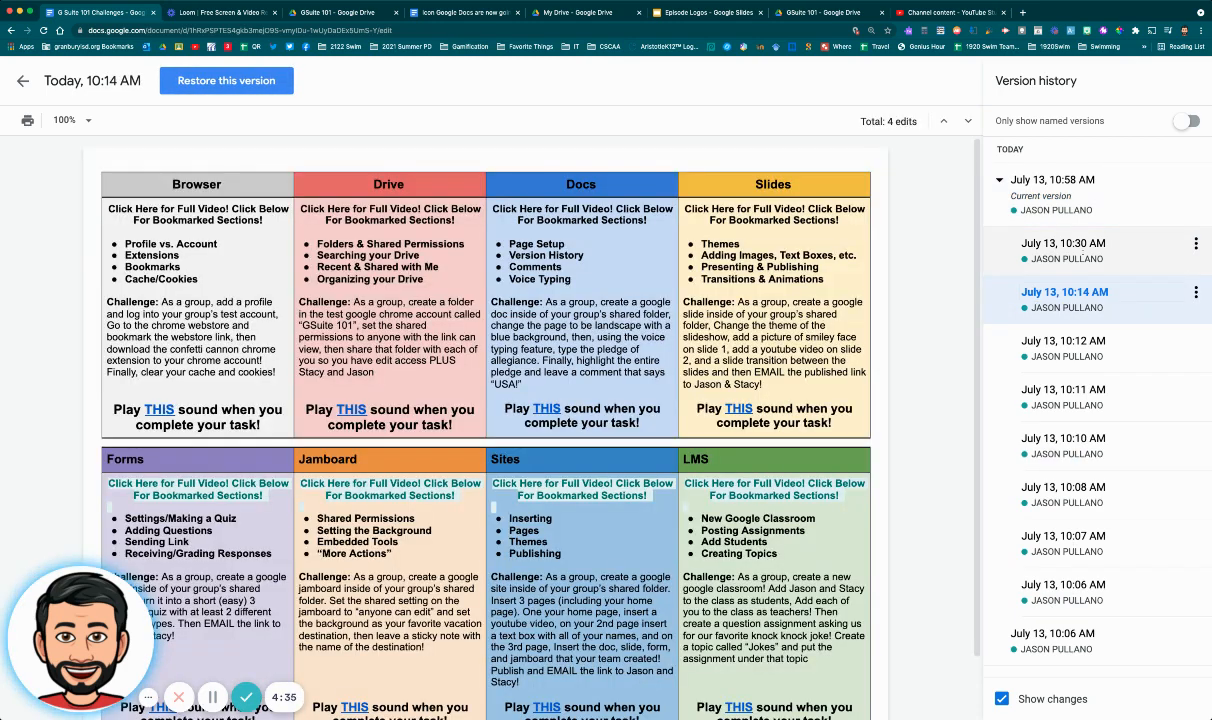
pyautogui.click(1063, 248)
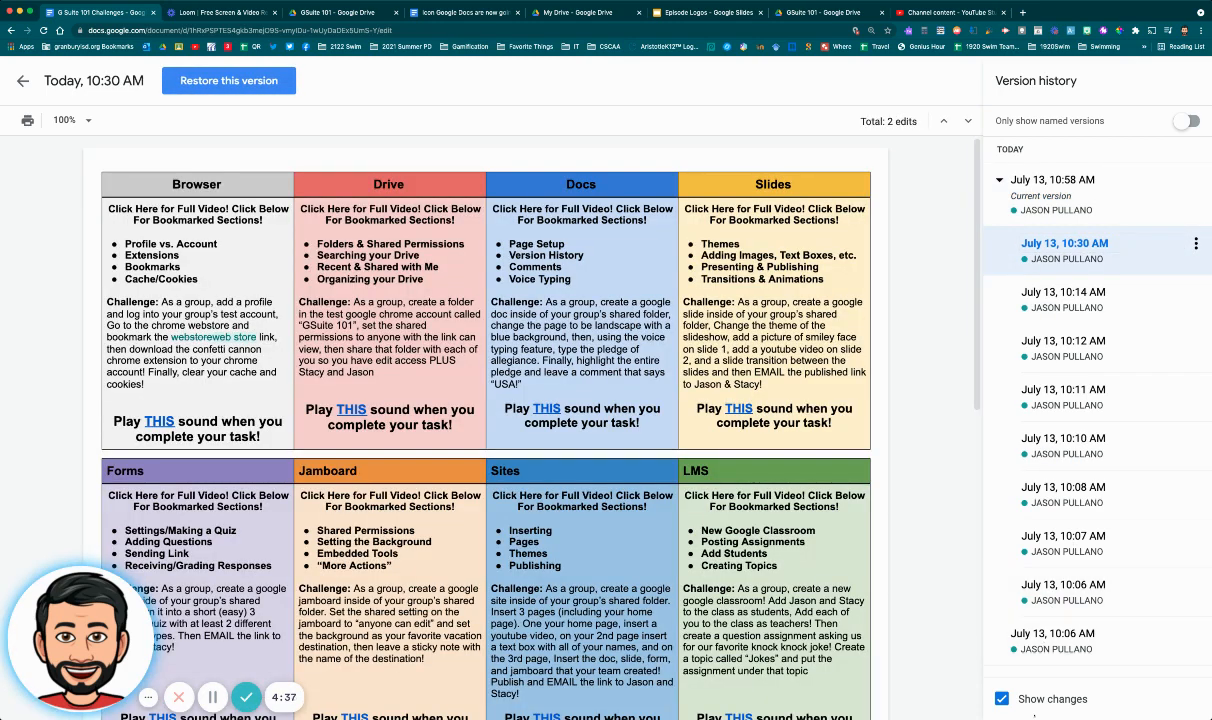